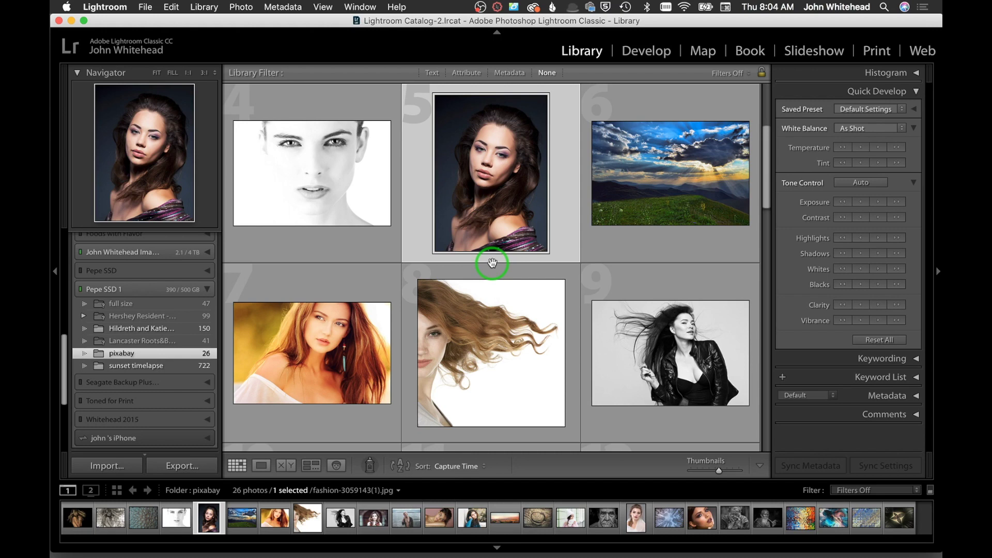
- Bring the pixabay folder's photos into the Web module and preview the second gallery photo enlarged
{"action": "scroll", "coordinate": [486, 286], "scroll_direction": "down", "scroll_amount": 10}
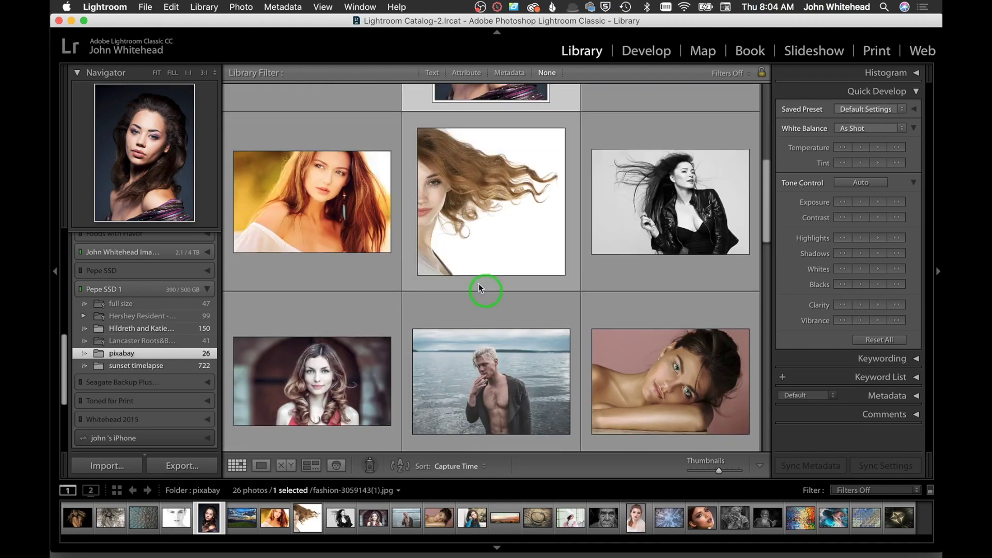
{"action": "scroll", "coordinate": [474, 287], "scroll_direction": "up", "scroll_amount": 5}
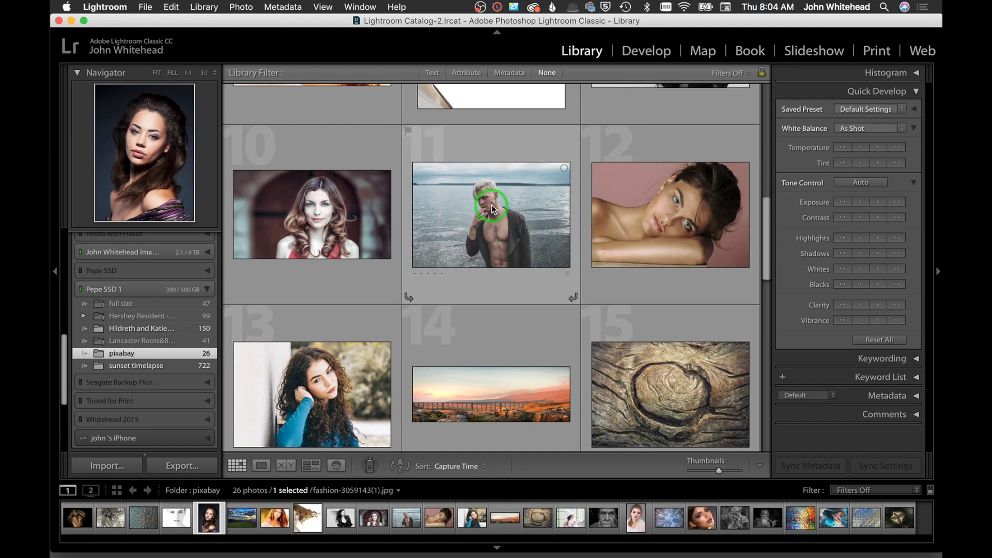
{"action": "mouse_move", "coordinate": [492, 209]}
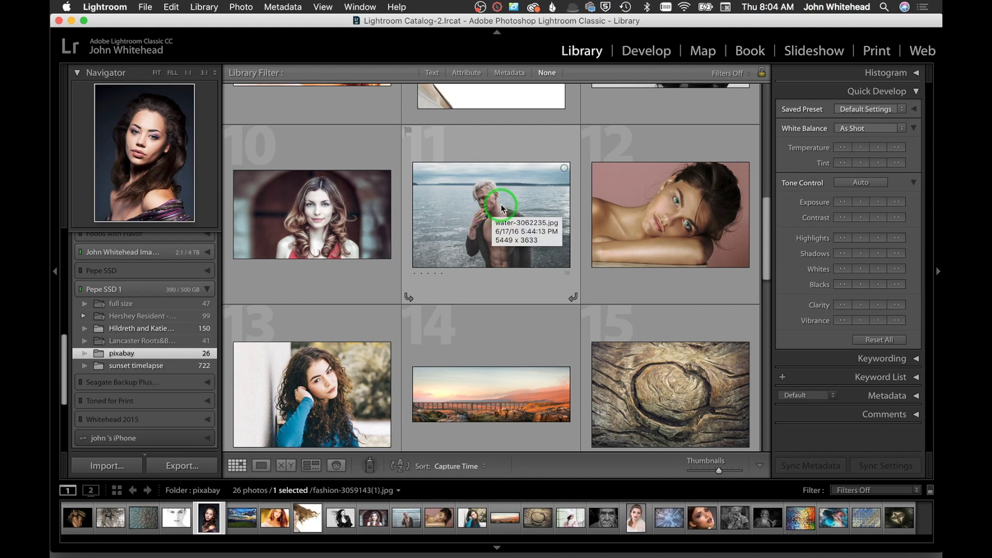
{"action": "left_click", "coordinate": [921, 52]}
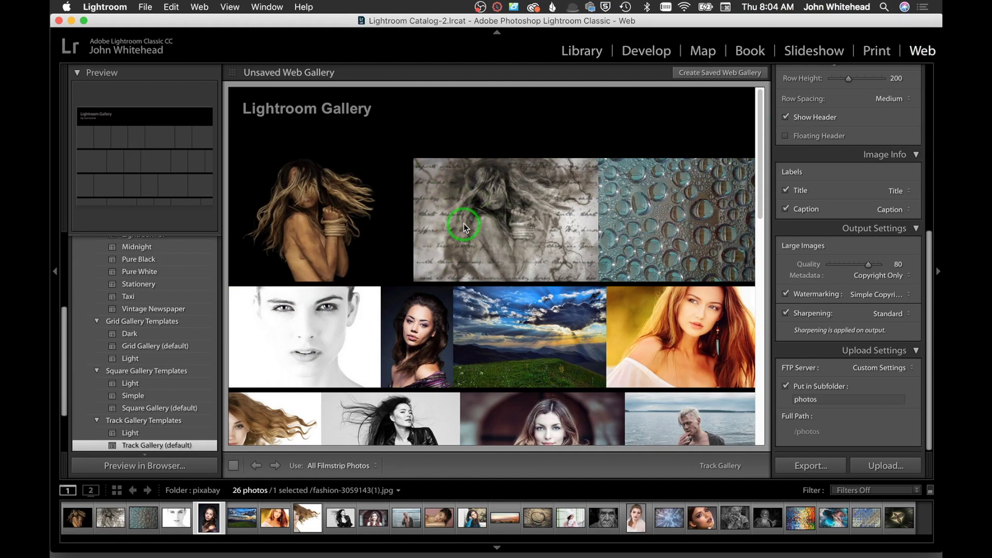
{"action": "left_click", "coordinate": [518, 237]}
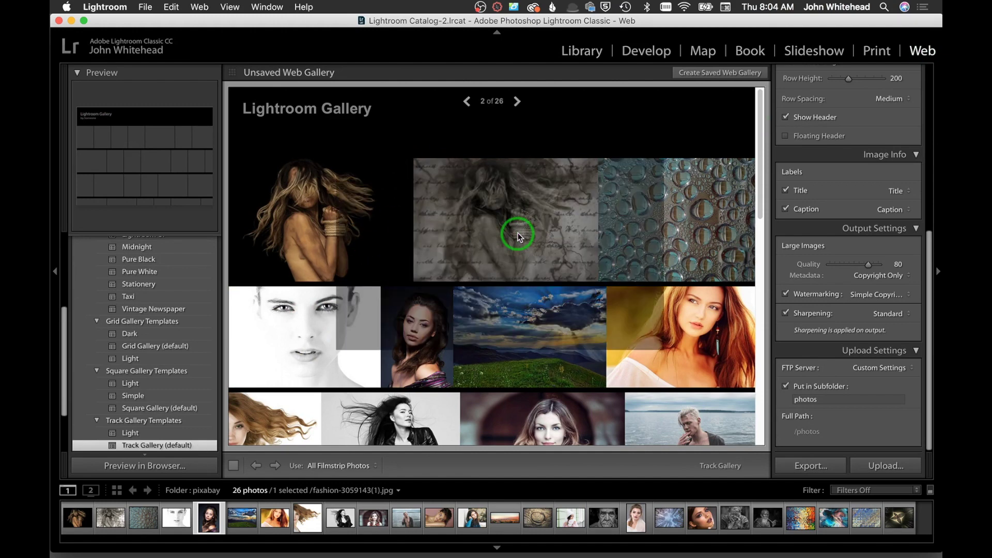
{"action": "left_click", "coordinate": [750, 100]}
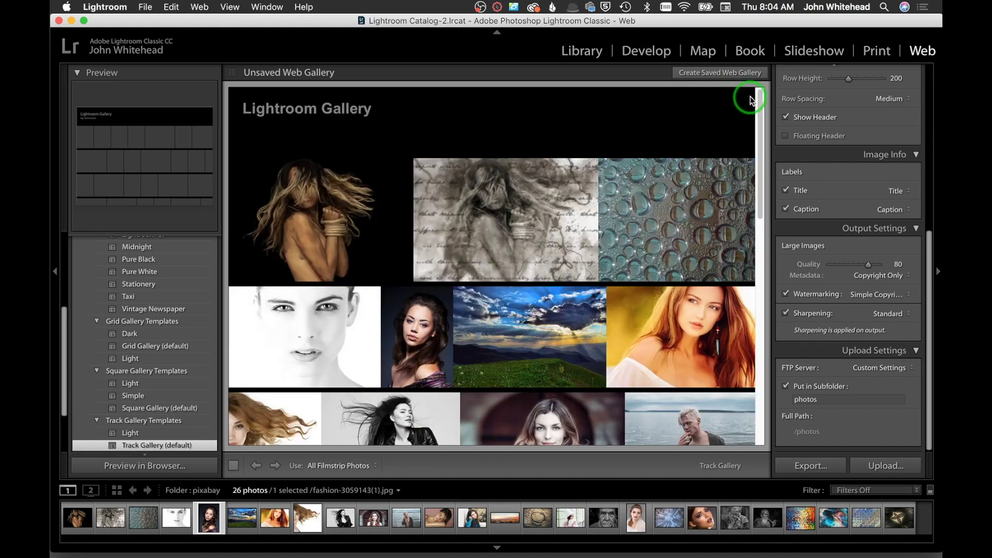
- Apply the Classic Gallery layout and view the second photo and the one after it enlarged
{"action": "scroll", "coordinate": [891, 155], "scroll_direction": "up", "scroll_amount": 10}
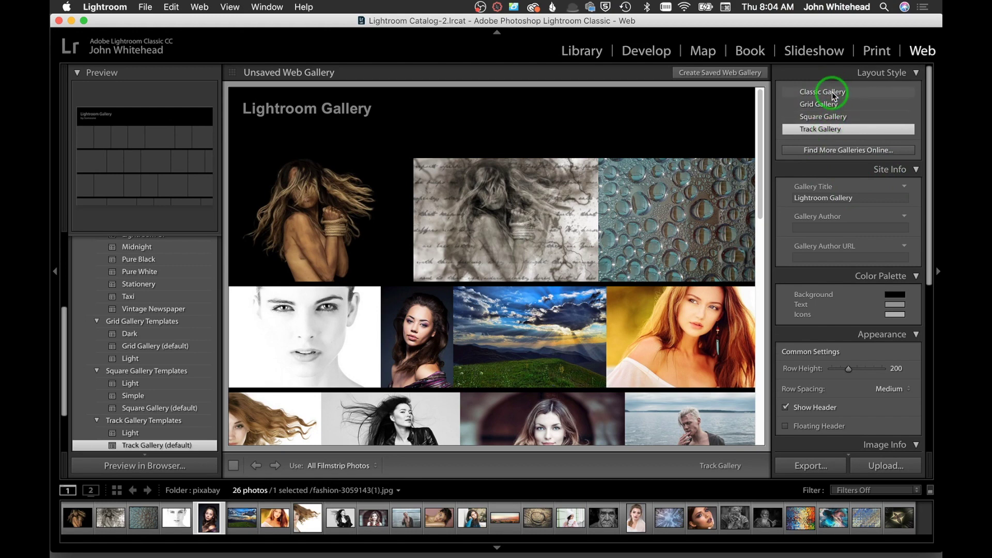
{"action": "left_click", "coordinate": [832, 92]}
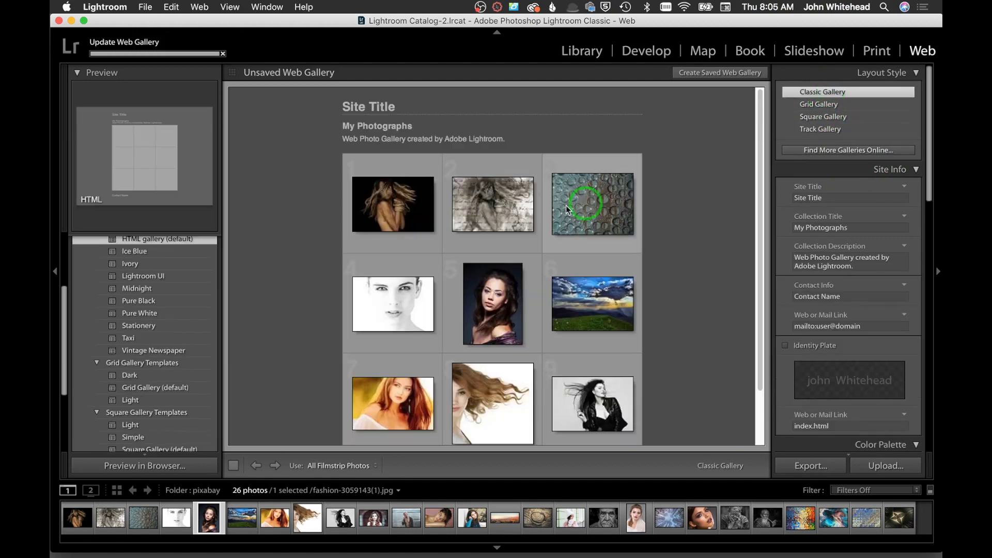
{"action": "left_click", "coordinate": [471, 208]}
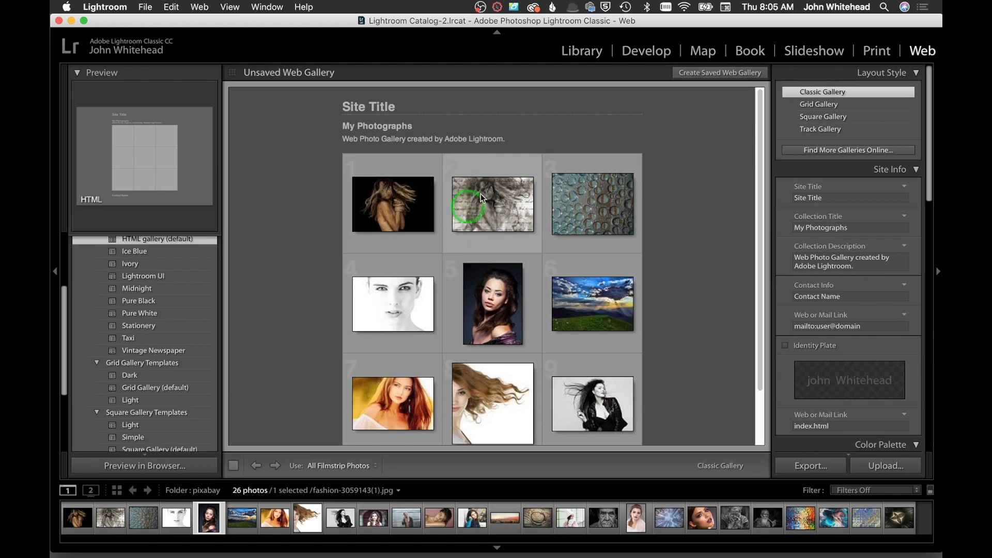
{"action": "left_click", "coordinate": [501, 202]}
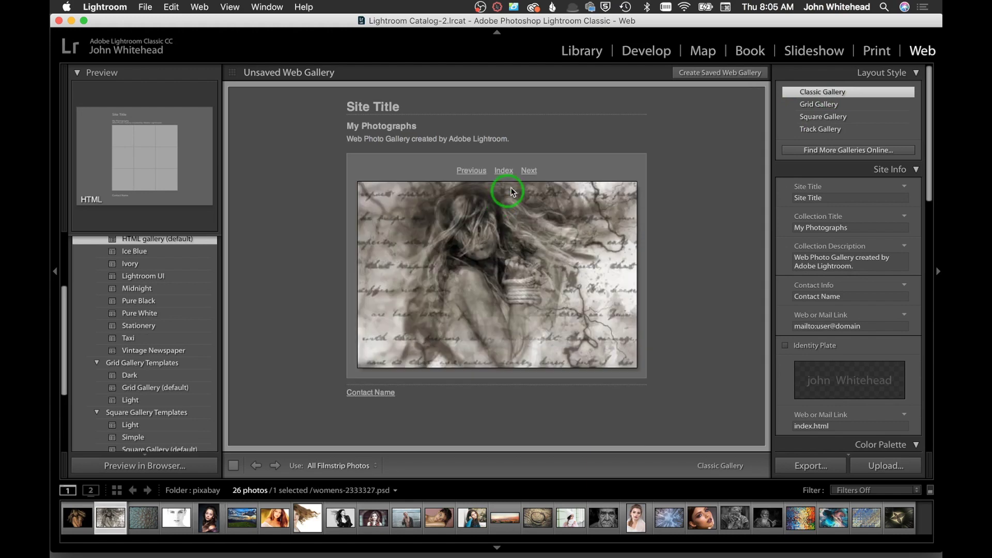
{"action": "left_click", "coordinate": [529, 172]}
- Apply the Grid Gallery layout, browse its thumbnails, and page through enlarged photos from the second to the fourth
{"action": "left_click", "coordinate": [857, 104]}
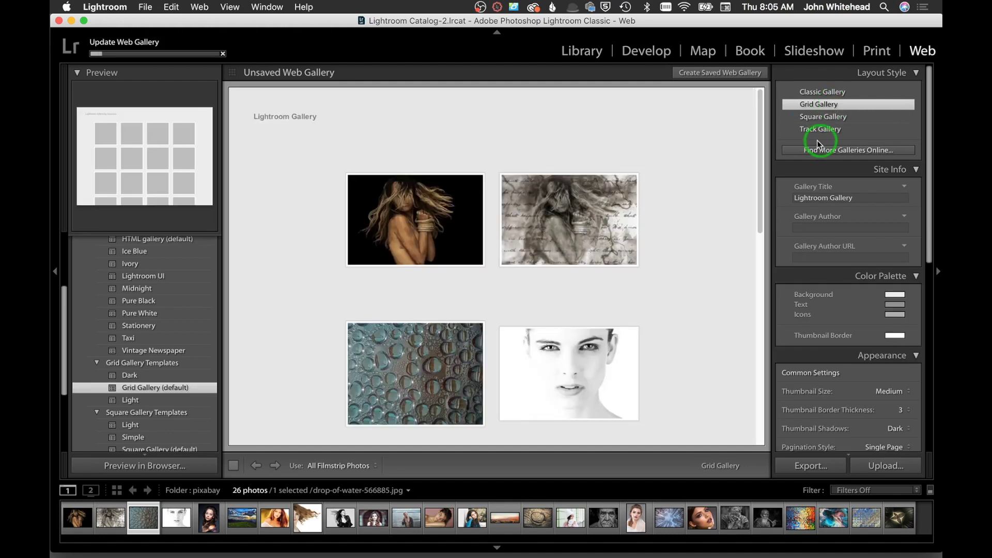
{"action": "left_click", "coordinate": [567, 228]}
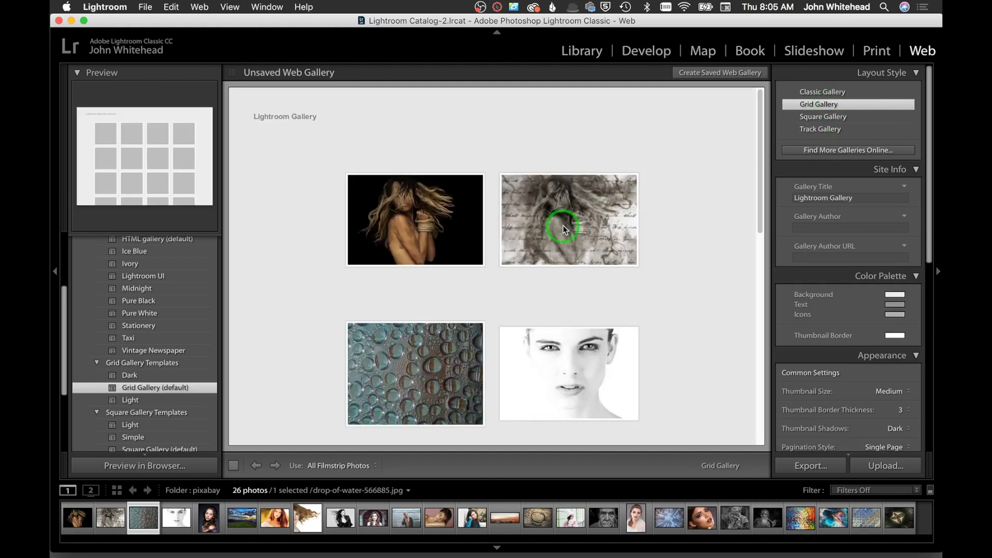
{"action": "scroll", "coordinate": [519, 268], "scroll_direction": "down", "scroll_amount": 10}
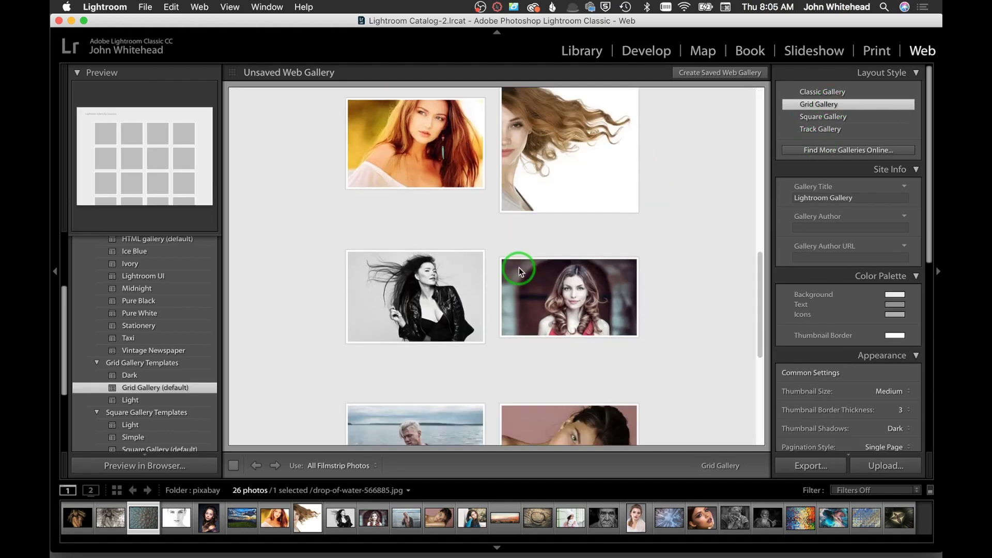
{"action": "scroll", "coordinate": [527, 256], "scroll_direction": "up", "scroll_amount": 10}
{"action": "left_click", "coordinate": [563, 230]}
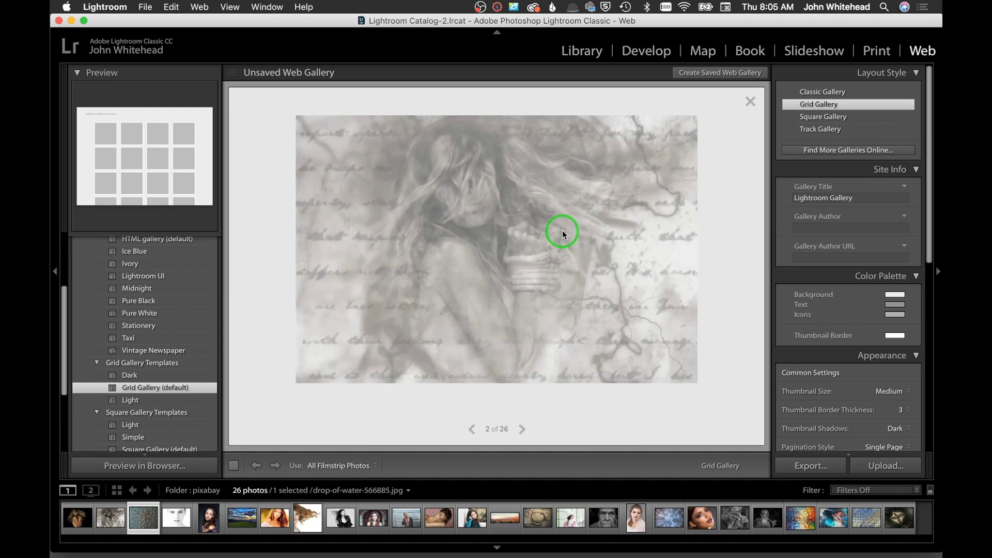
{"action": "left_click", "coordinate": [522, 430]}
{"action": "left_click", "coordinate": [521, 429]}
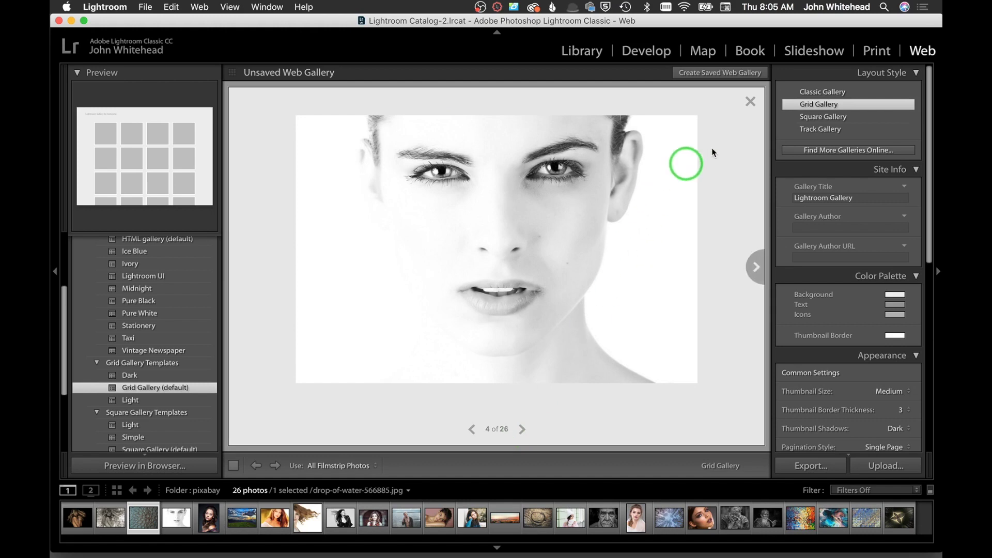
{"action": "left_click", "coordinate": [751, 101]}
- Apply the Square Gallery layout and page through enlarged photos from the seventh to the ninth
{"action": "left_click", "coordinate": [827, 117]}
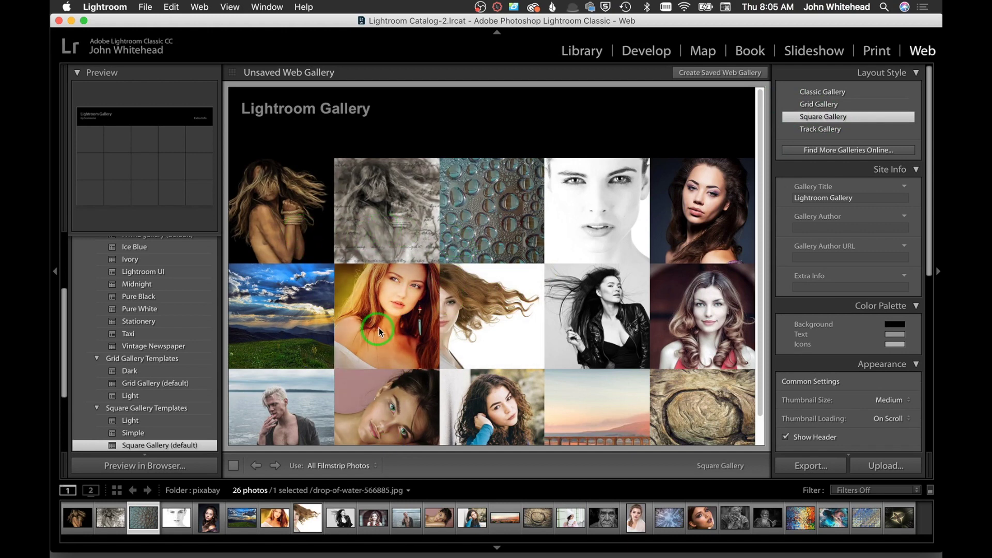
{"action": "left_click", "coordinate": [396, 324]}
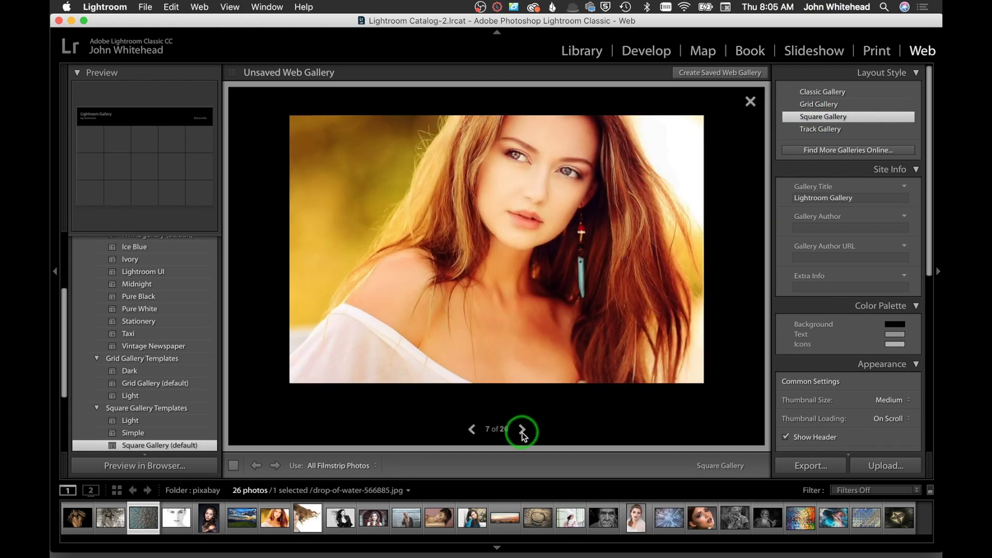
{"action": "left_click", "coordinate": [522, 430]}
{"action": "left_click", "coordinate": [522, 430]}
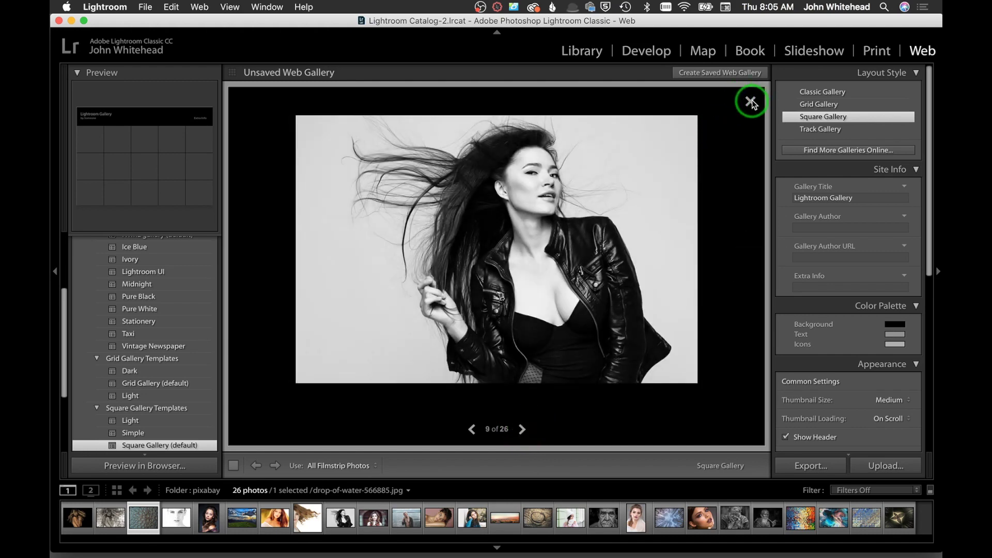
{"action": "left_click", "coordinate": [750, 102]}
- Apply the Track Gallery layout and page through enlarged photos from the fourth to the sixth
{"action": "left_click", "coordinate": [835, 129]}
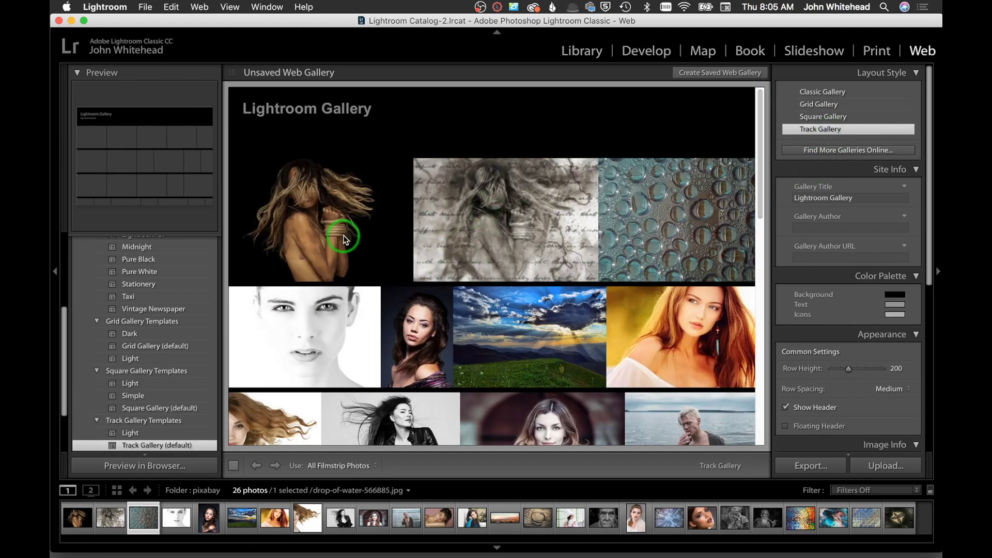
{"action": "left_click", "coordinate": [306, 361]}
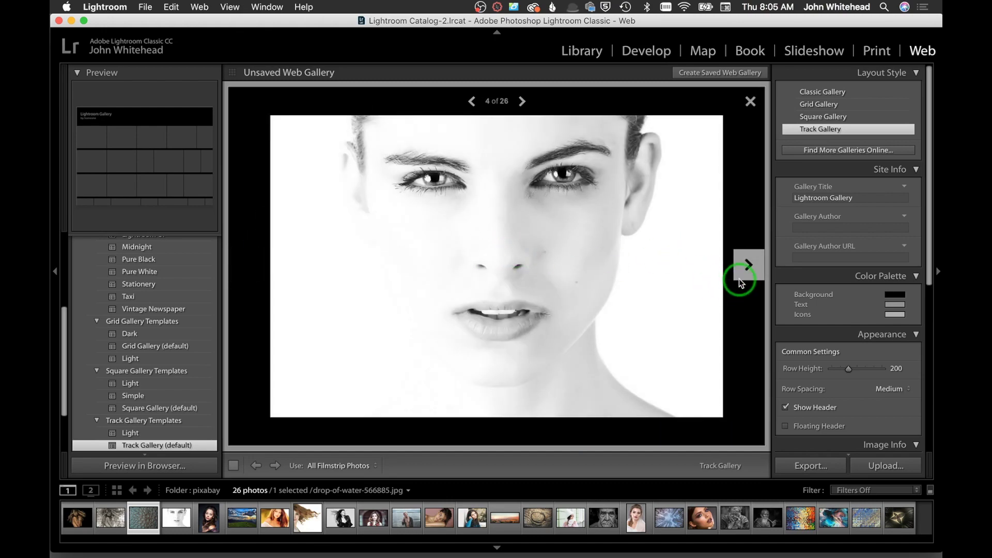
{"action": "left_click", "coordinate": [763, 270]}
{"action": "left_click", "coordinate": [755, 269]}
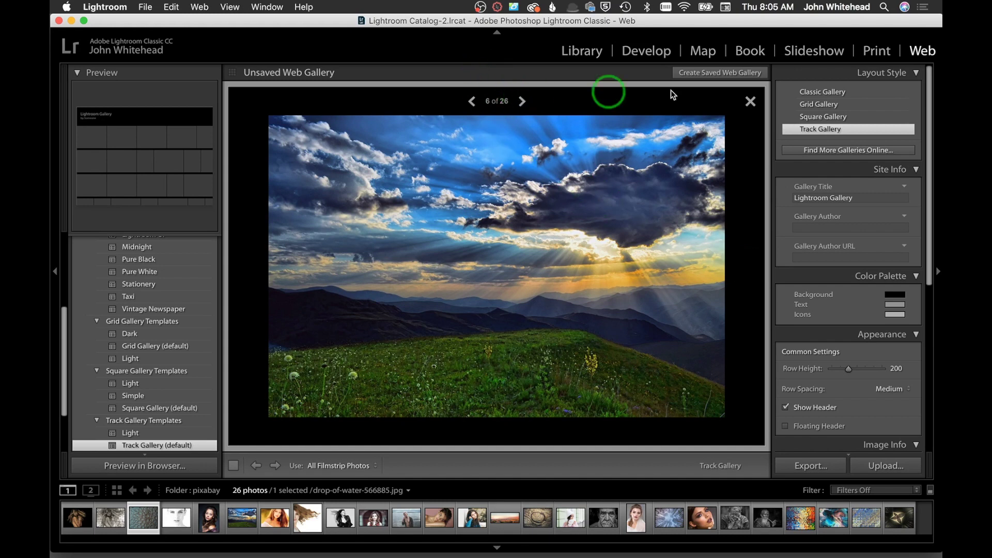
{"action": "left_click", "coordinate": [751, 103]}
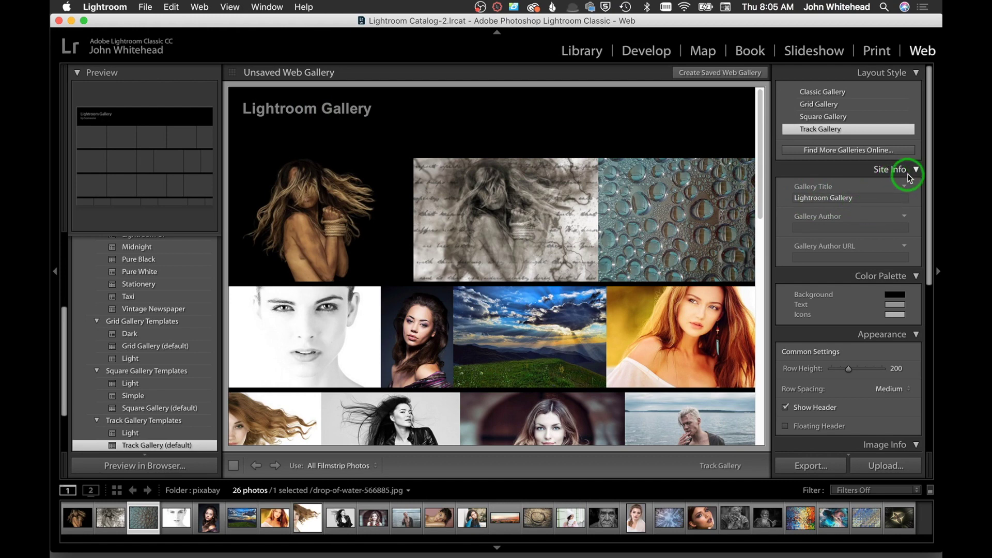
- Set both the gallery title and the gallery author to "My Name"
{"action": "left_click", "coordinate": [850, 197]}
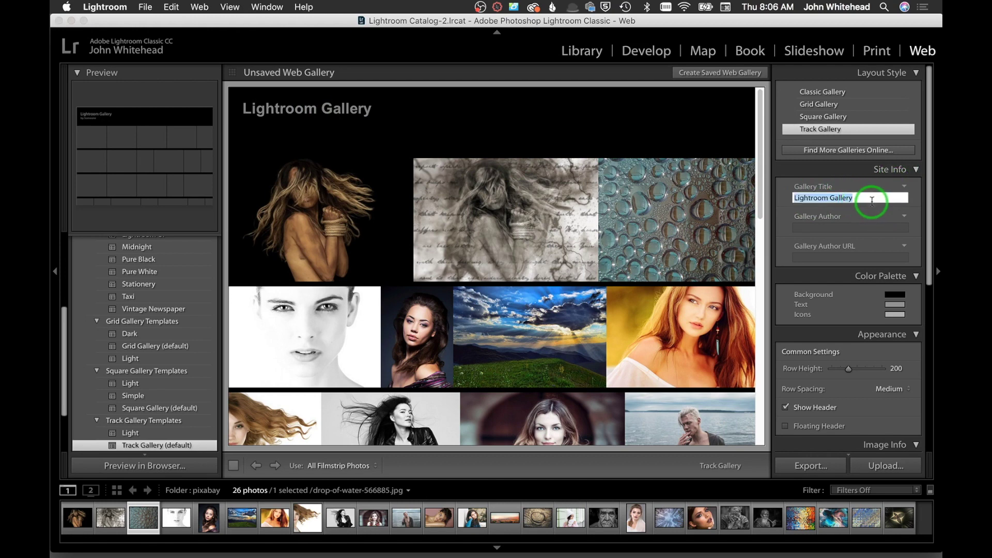
{"action": "type", "text": "My Name"}
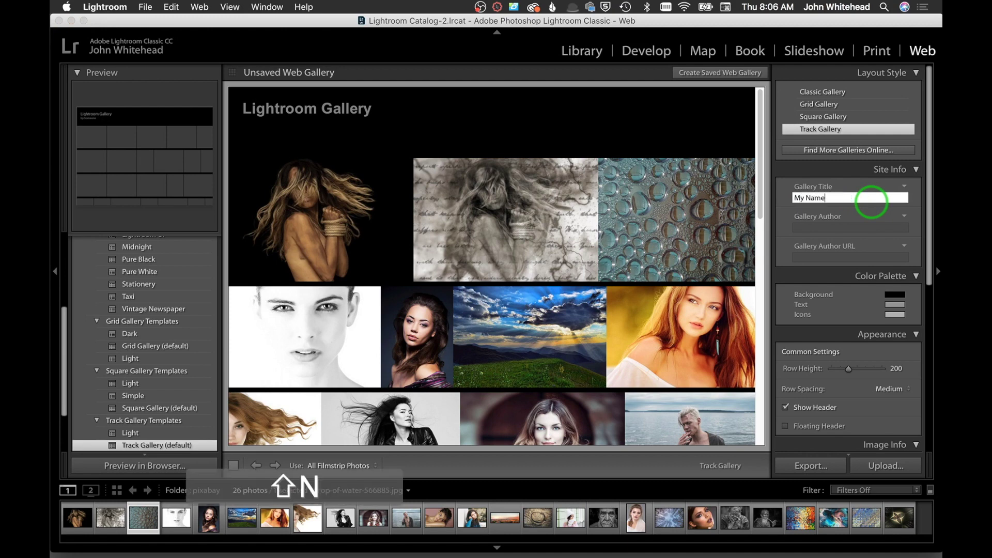
{"action": "key", "text": "Tab"}
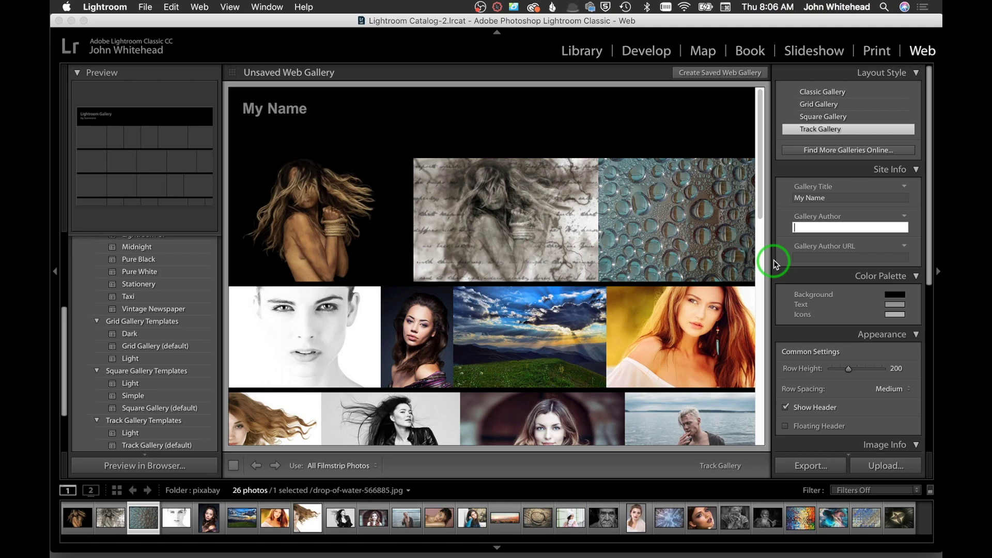
{"action": "type", "text": "M"}
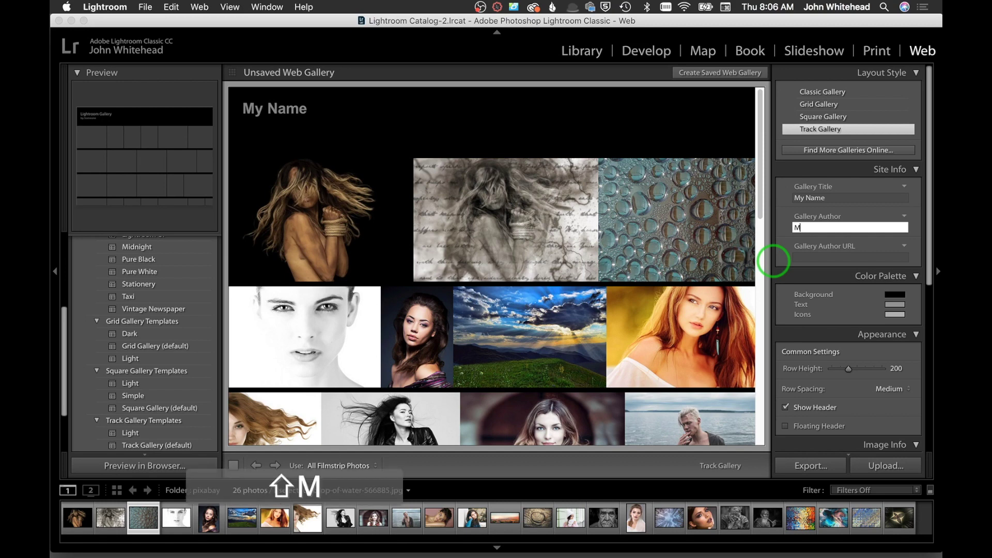
{"action": "type", "text": "y Name"}
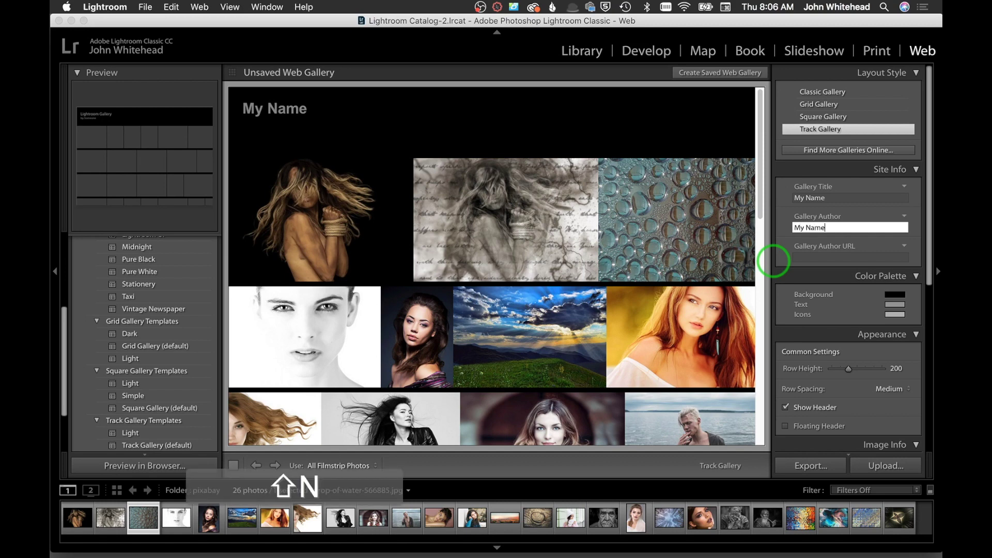
{"action": "left_click", "coordinate": [820, 257]}
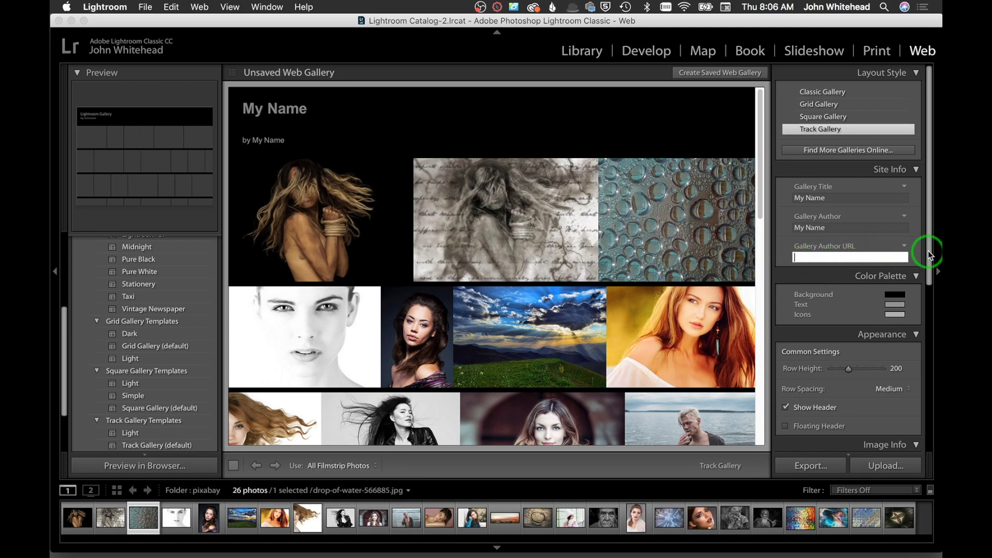
- Change the web gallery's background color to white
{"action": "scroll", "coordinate": [877, 245], "scroll_direction": "down", "scroll_amount": 3}
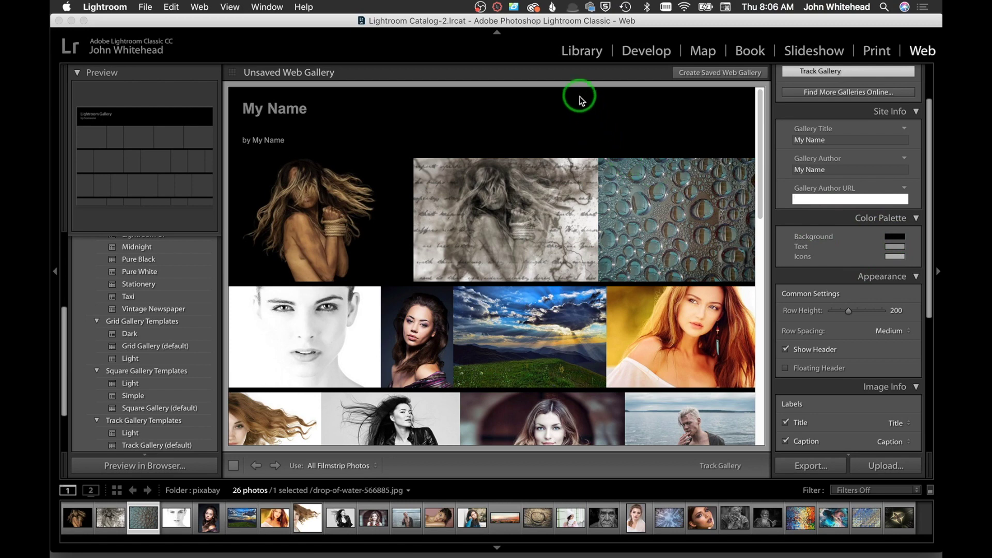
{"action": "left_click", "coordinate": [895, 238]}
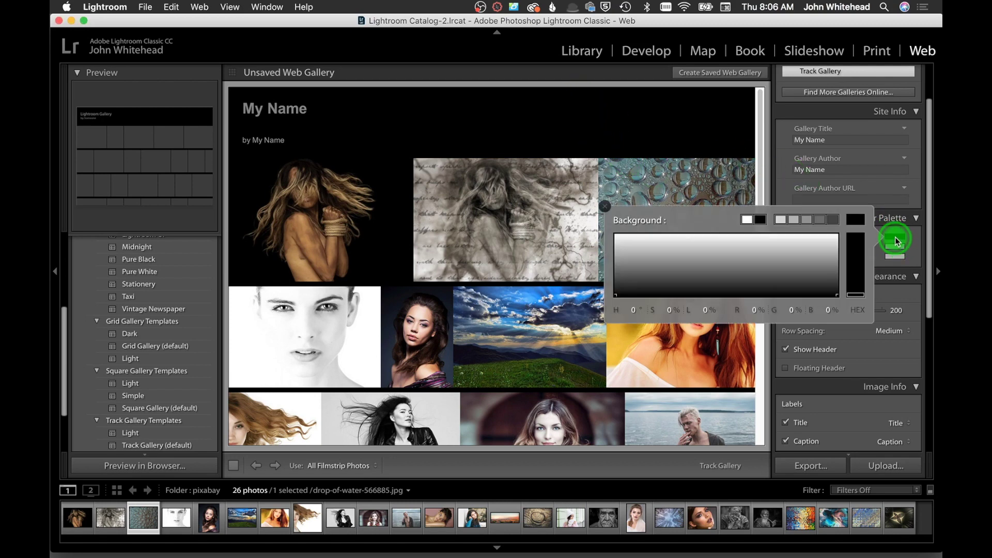
{"action": "left_click", "coordinate": [747, 219]}
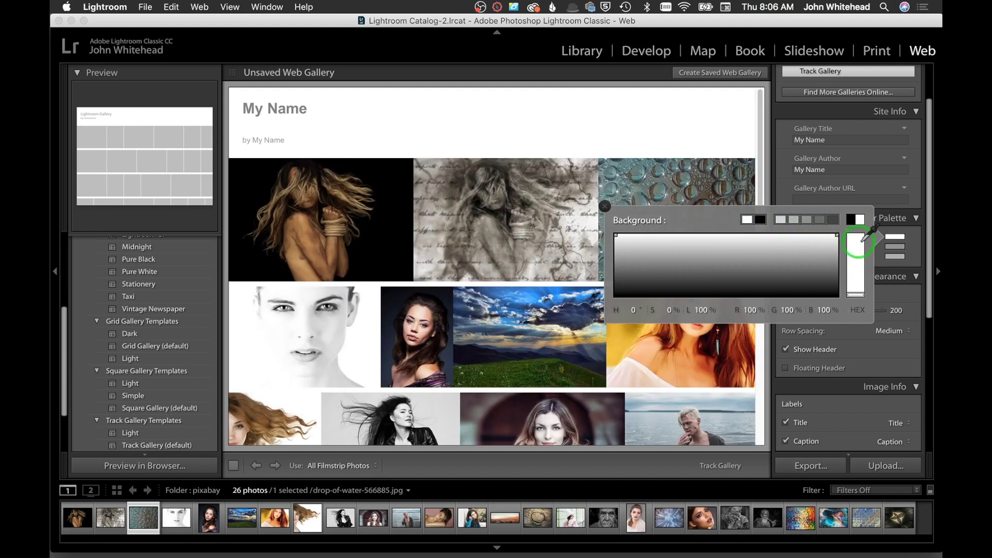
{"action": "left_click", "coordinate": [604, 206]}
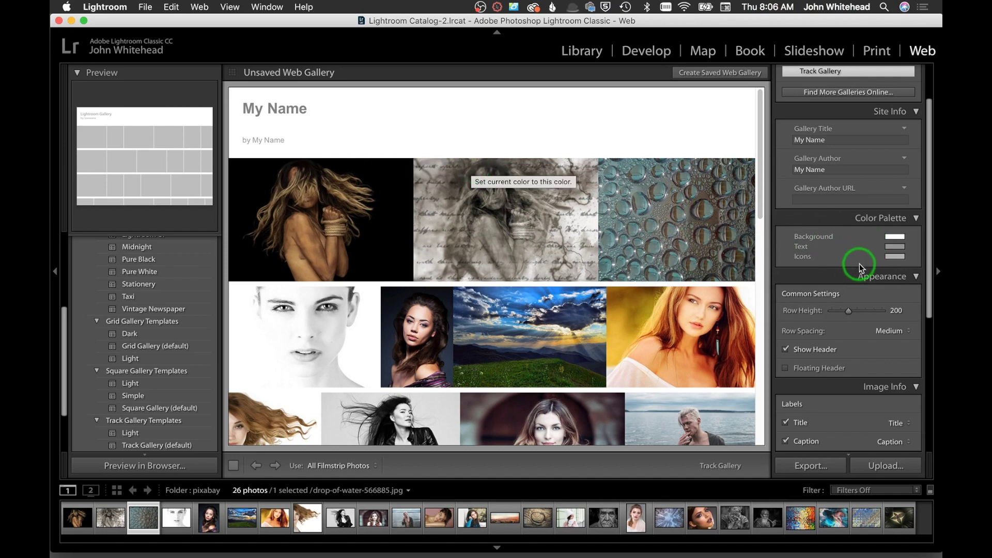
- Change the gallery's text color to dark gray and its icon color to 50% gray
{"action": "left_click", "coordinate": [899, 248]}
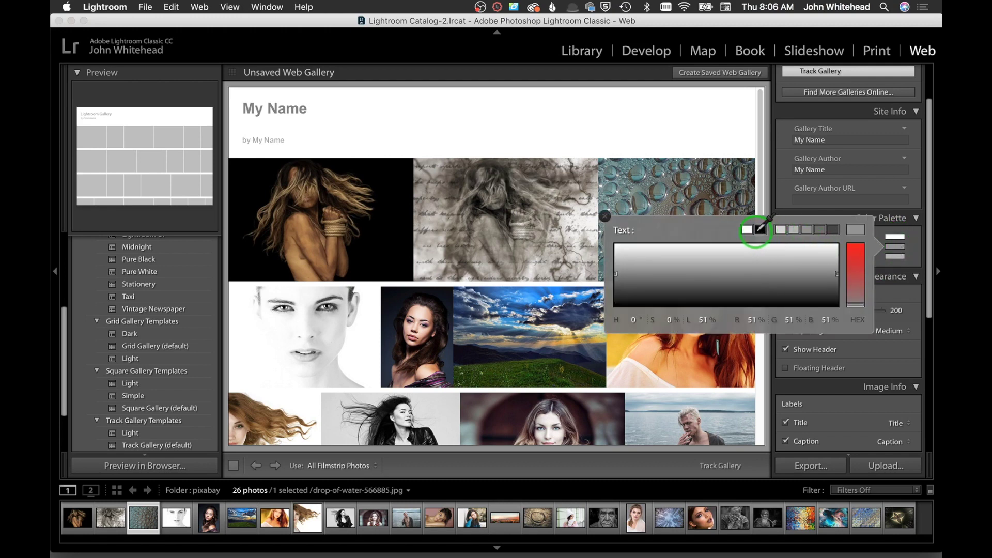
{"action": "left_click_drag", "start_coordinate": [798, 231], "coordinate": [856, 233]}
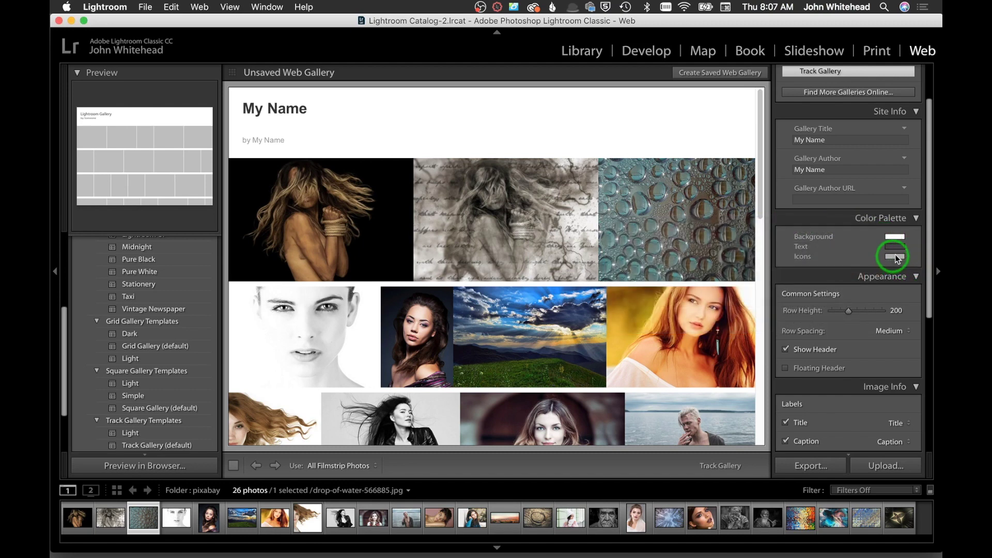
{"action": "left_click", "coordinate": [894, 255]}
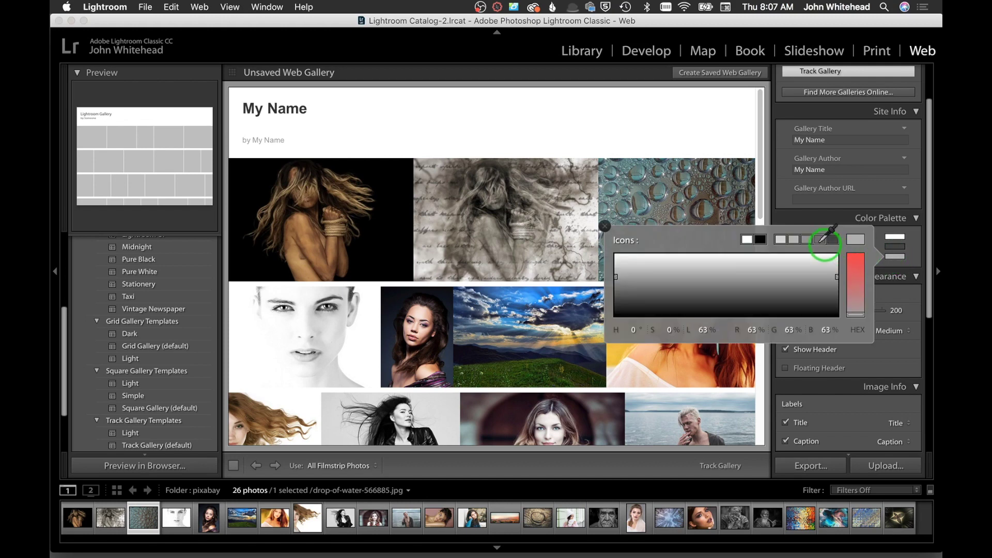
{"action": "left_click", "coordinate": [806, 240]}
{"action": "left_click", "coordinate": [802, 240]}
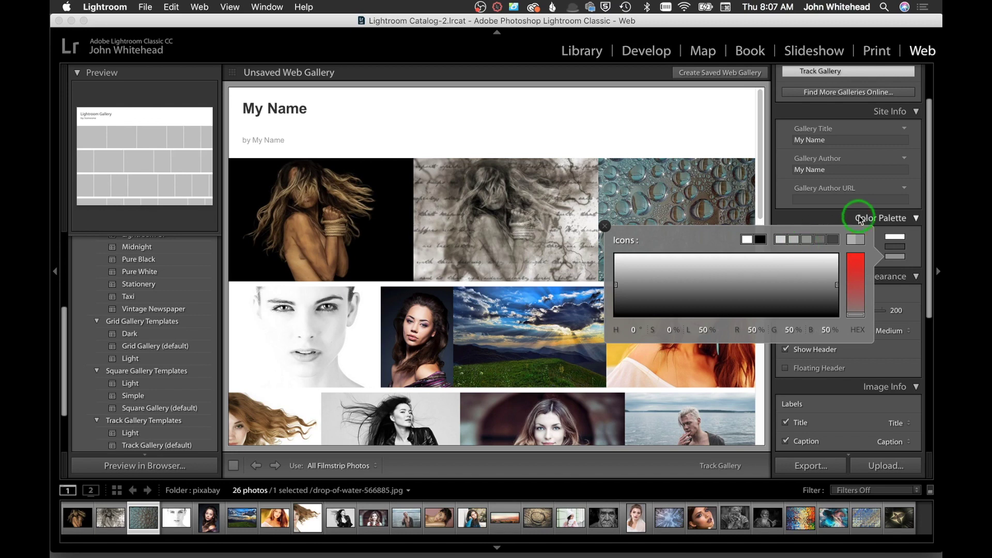
{"action": "left_click", "coordinate": [894, 259]}
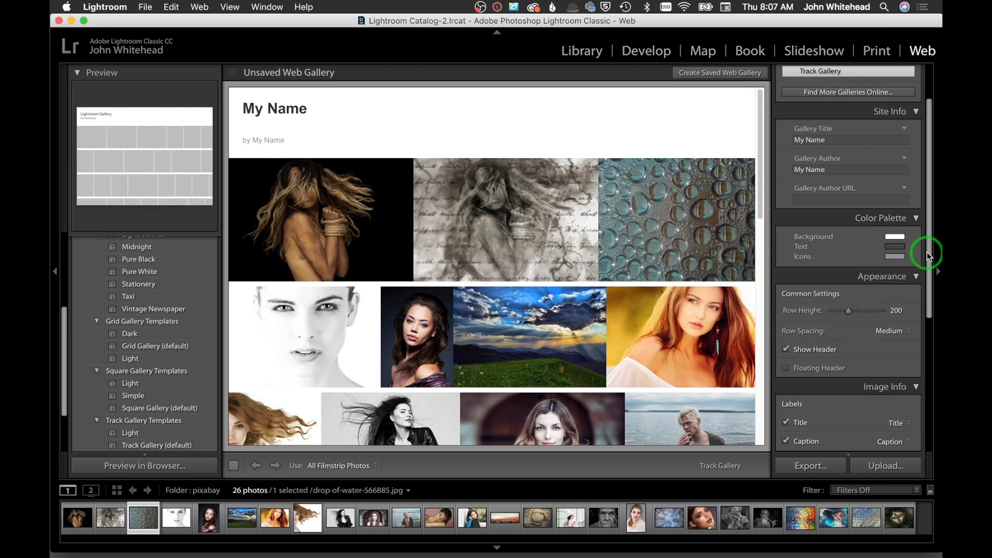
- Set the gallery's row height to 196 and its row spacing to None
{"action": "scroll", "coordinate": [891, 262], "scroll_direction": "down", "scroll_amount": 1}
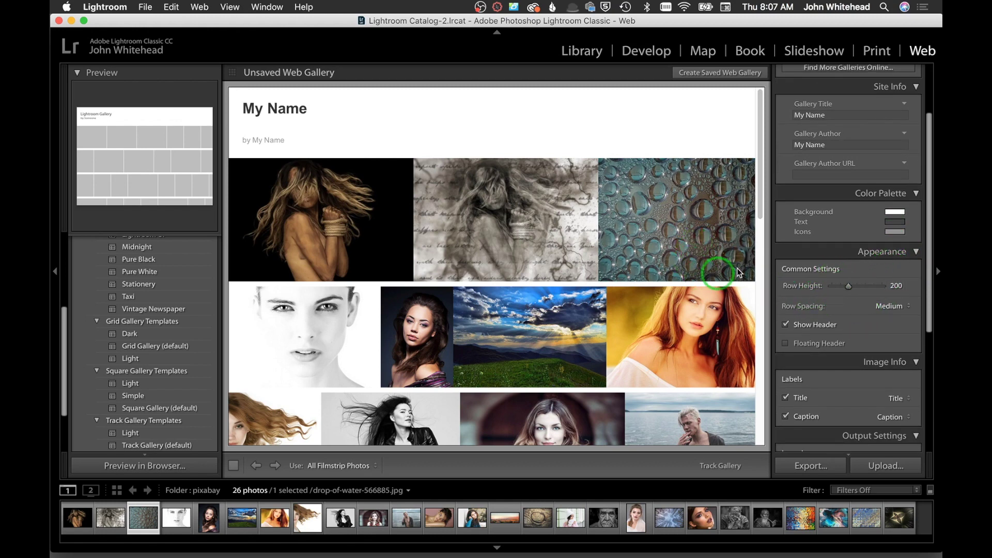
{"action": "left_click_drag", "start_coordinate": [850, 290], "coordinate": [848, 287]}
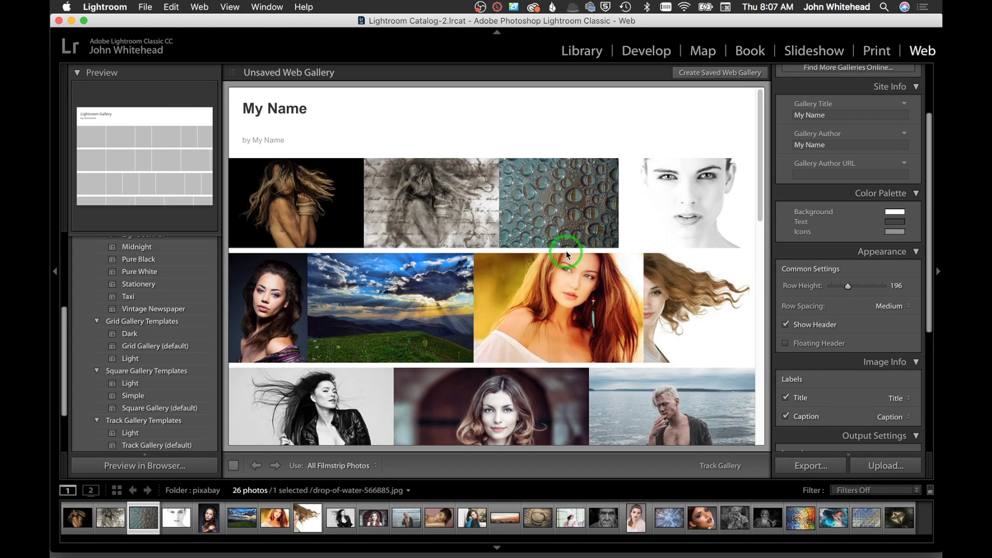
{"action": "left_click", "coordinate": [899, 309]}
{"action": "left_click", "coordinate": [900, 312]}
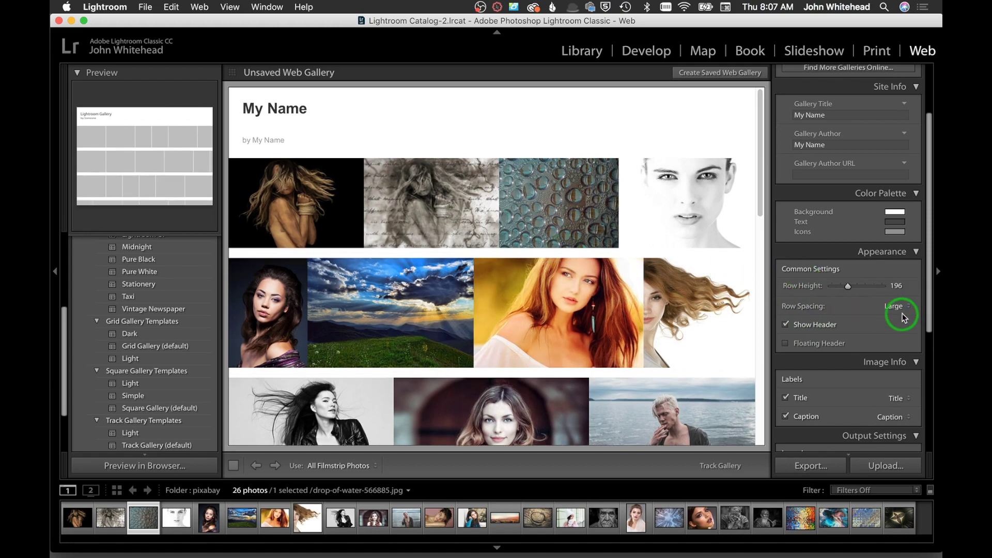
{"action": "left_click", "coordinate": [901, 312]}
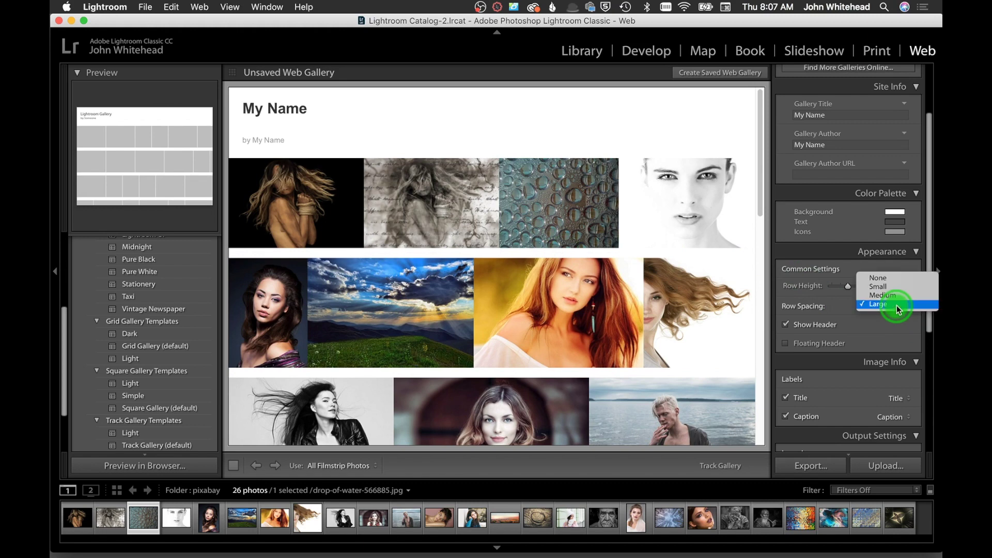
{"action": "left_click", "coordinate": [891, 279]}
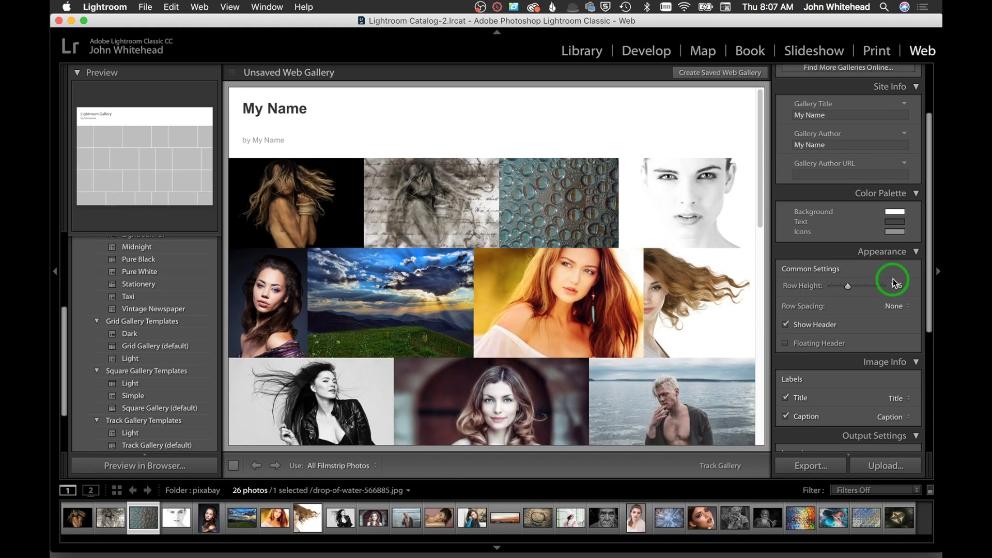
- Toggle the Show Header option and the Title and Caption labels, leaving all three enabled
{"action": "left_click", "coordinate": [787, 325]}
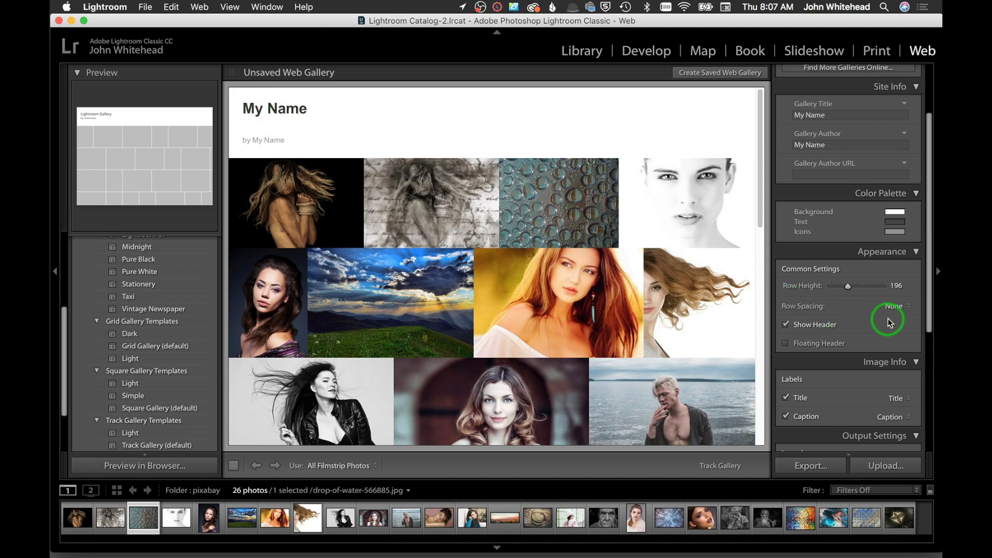
{"action": "scroll", "coordinate": [887, 318], "scroll_direction": "down", "scroll_amount": 4}
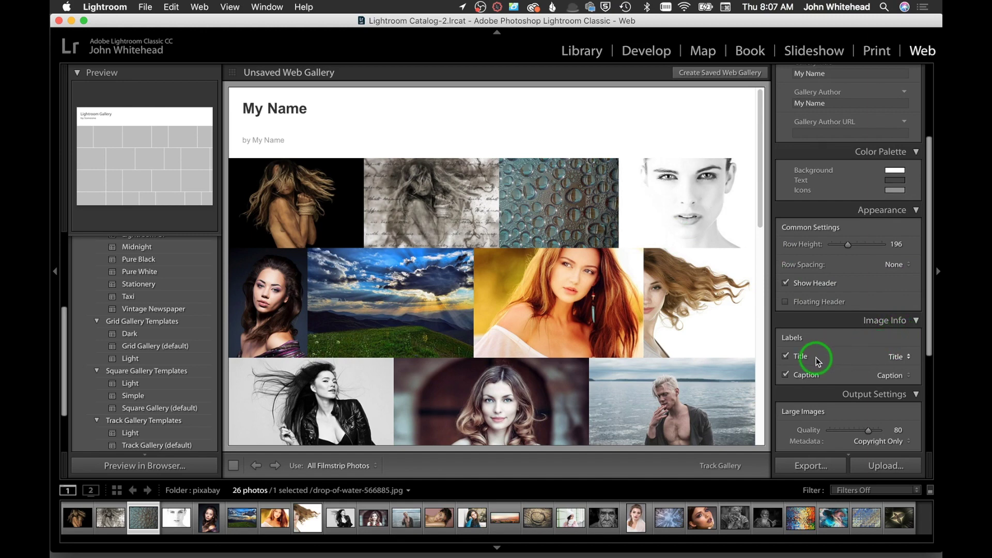
{"action": "left_click", "coordinate": [786, 356]}
{"action": "left_click", "coordinate": [786, 375]}
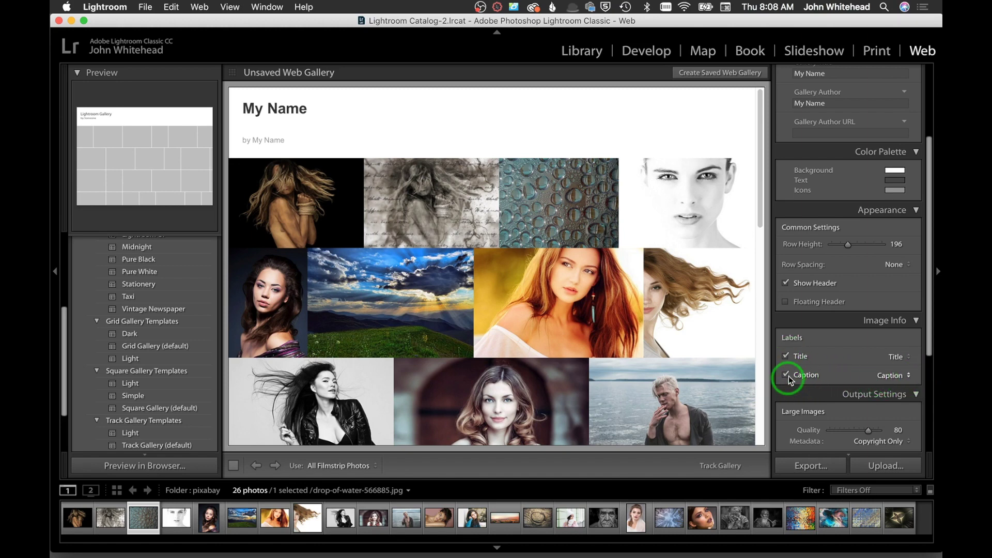
- Set the large images' quality to 100, undo the trial reduction to 66, and set the row height to 198
{"action": "scroll", "coordinate": [837, 345], "scroll_direction": "down", "scroll_amount": 5}
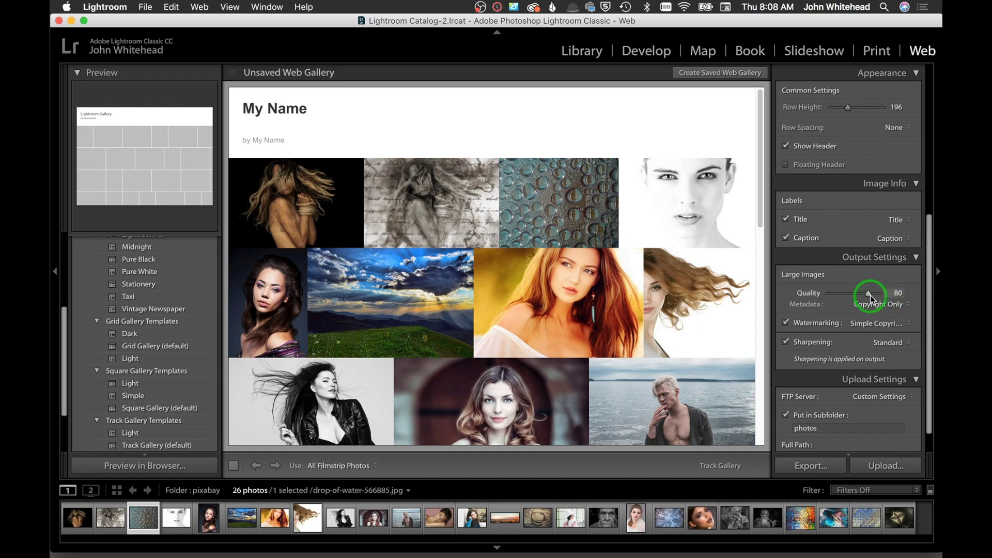
{"action": "left_click_drag", "start_coordinate": [870, 294], "coordinate": [896, 296]}
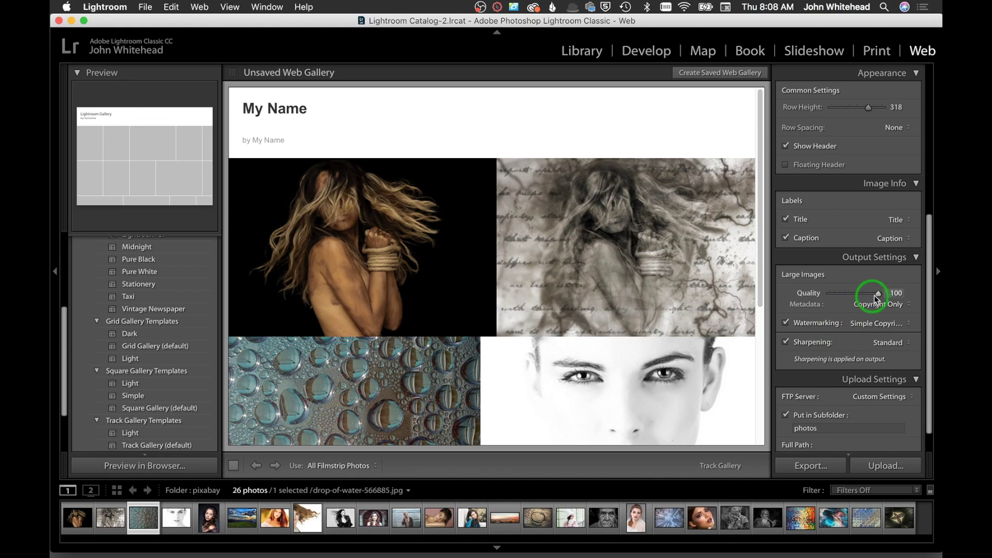
{"action": "left_click_drag", "start_coordinate": [876, 293], "coordinate": [863, 292]}
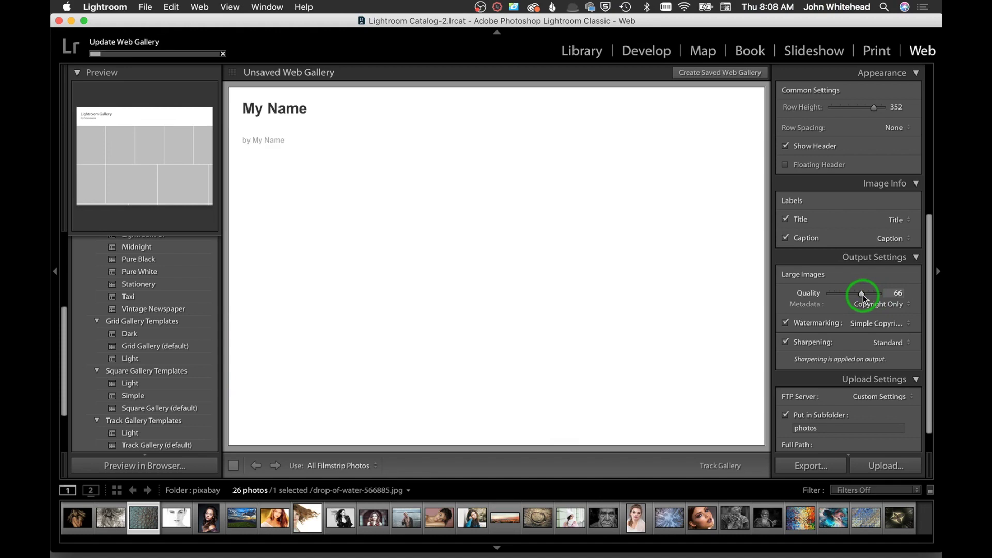
{"action": "key", "text": "super+z"}
{"action": "key", "text": "super+z"}
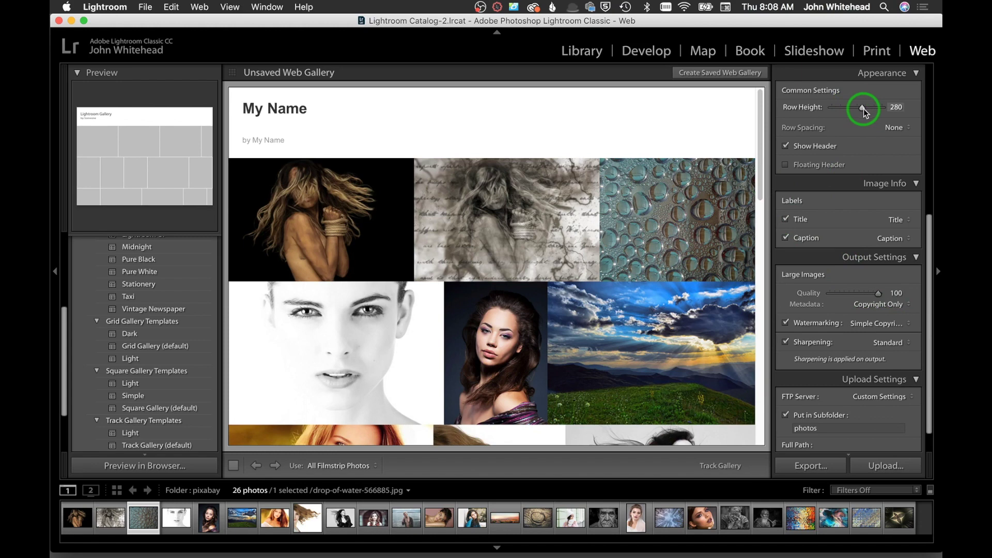
{"action": "scroll", "coordinate": [863, 109], "scroll_direction": "up", "scroll_amount": 5}
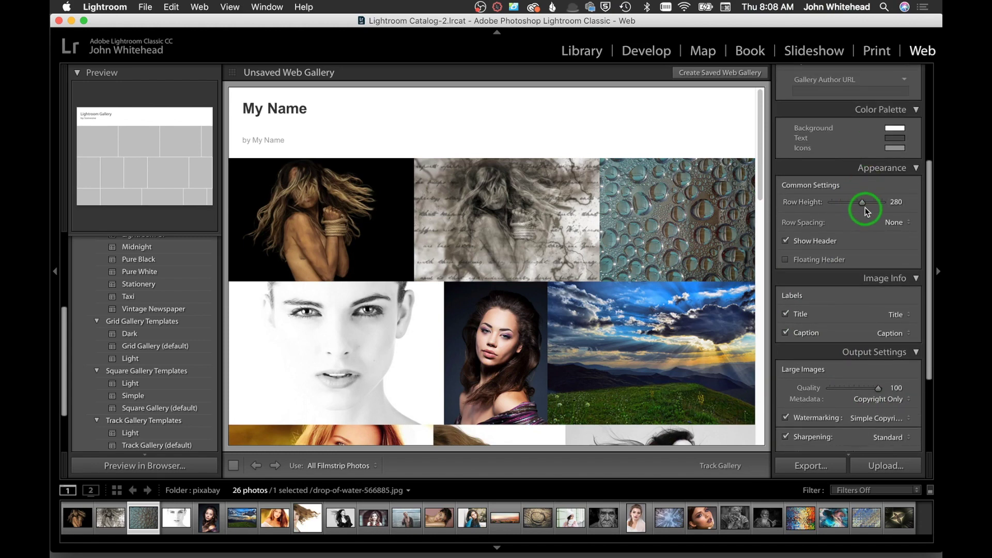
{"action": "left_click_drag", "start_coordinate": [861, 207], "coordinate": [850, 204]}
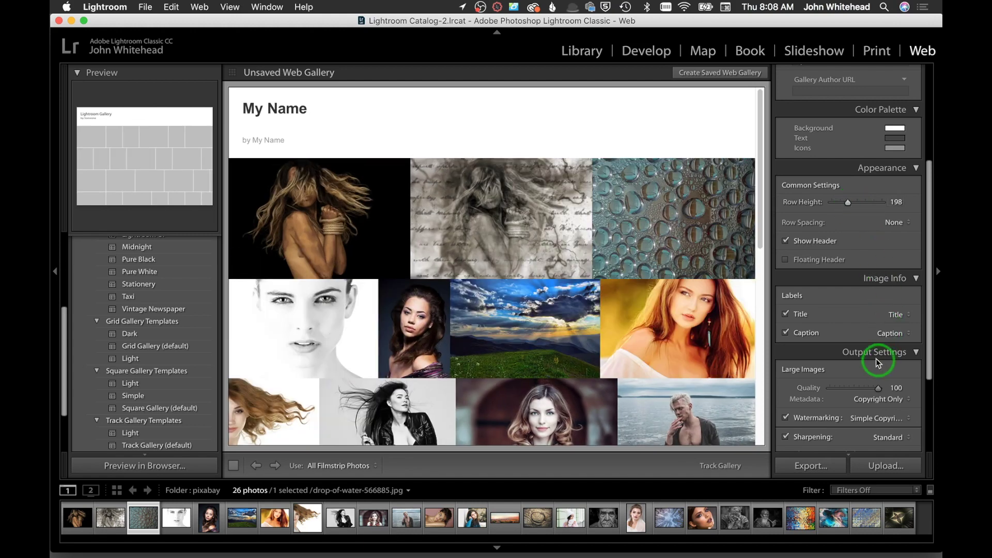
- Include all metadata in the large images and apply the jwimages watermark to them
{"action": "scroll", "coordinate": [872, 305], "scroll_direction": "down", "scroll_amount": 6}
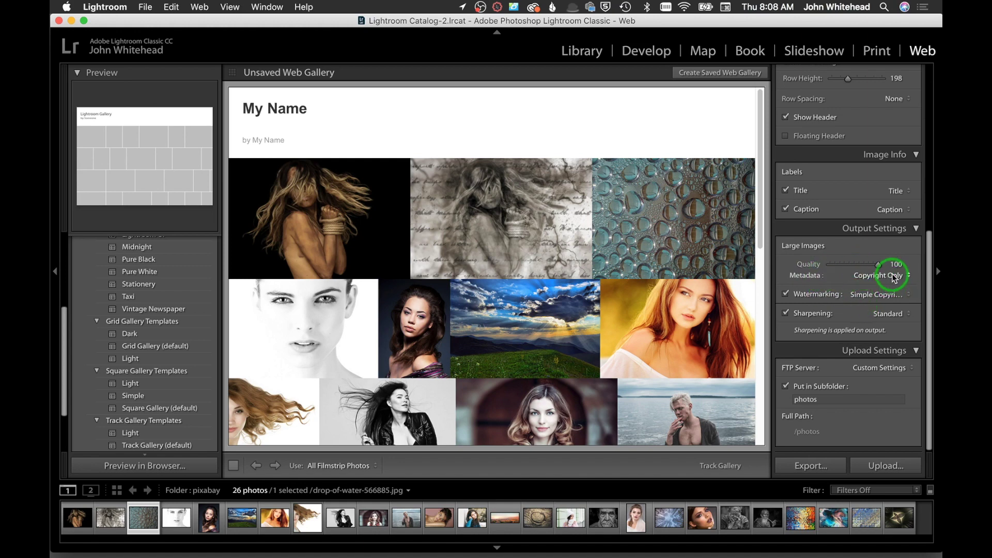
{"action": "left_click", "coordinate": [907, 276]}
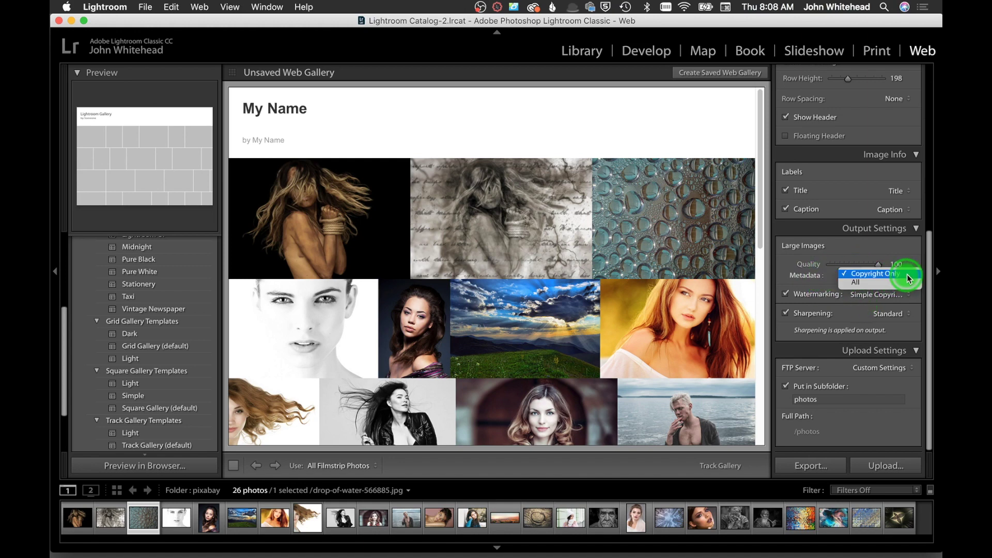
{"action": "left_click", "coordinate": [905, 282]}
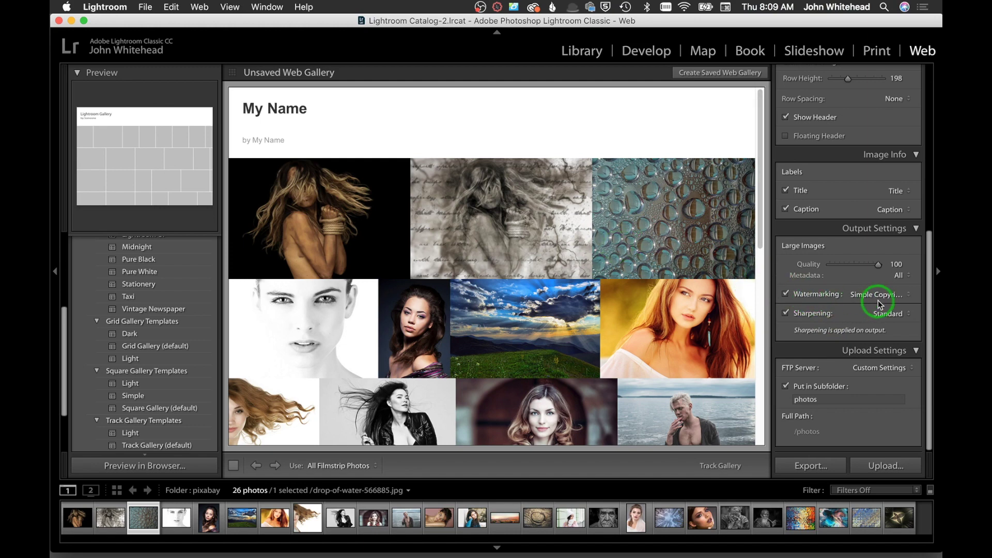
{"action": "left_click", "coordinate": [901, 294]}
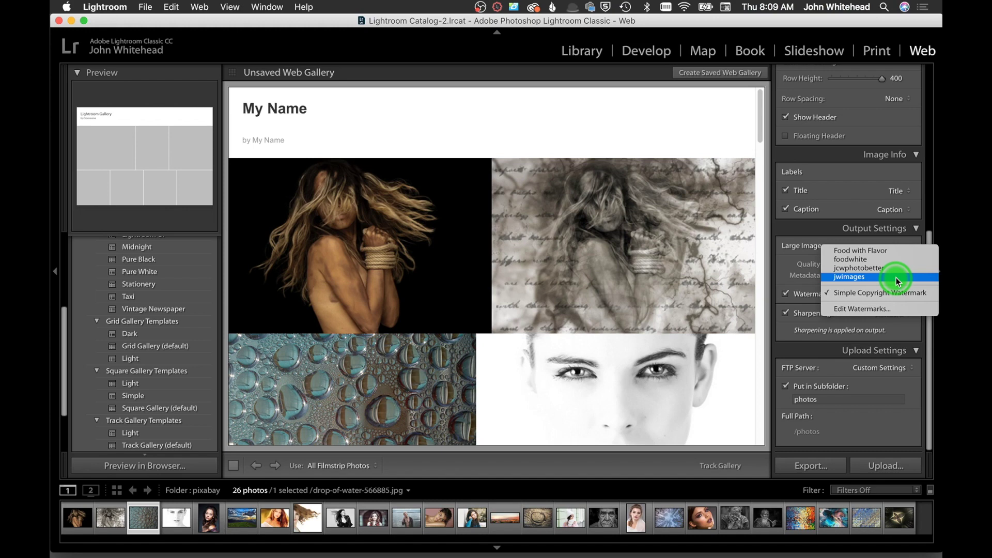
{"action": "left_click", "coordinate": [897, 279]}
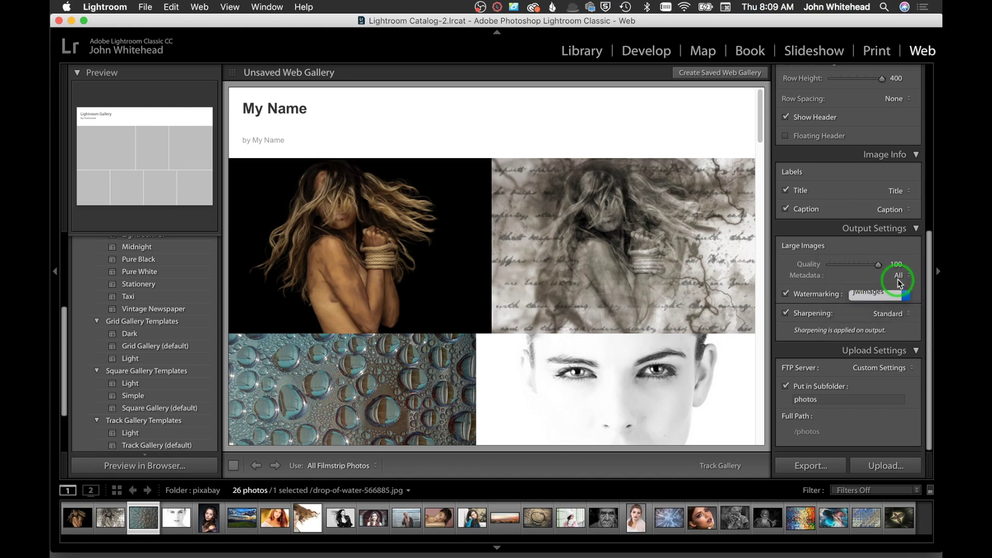
- Inspect the jwimages watermark in the Watermark Editor through the photo export settings, and cancel without exporting
{"action": "left_click", "coordinate": [145, 7]}
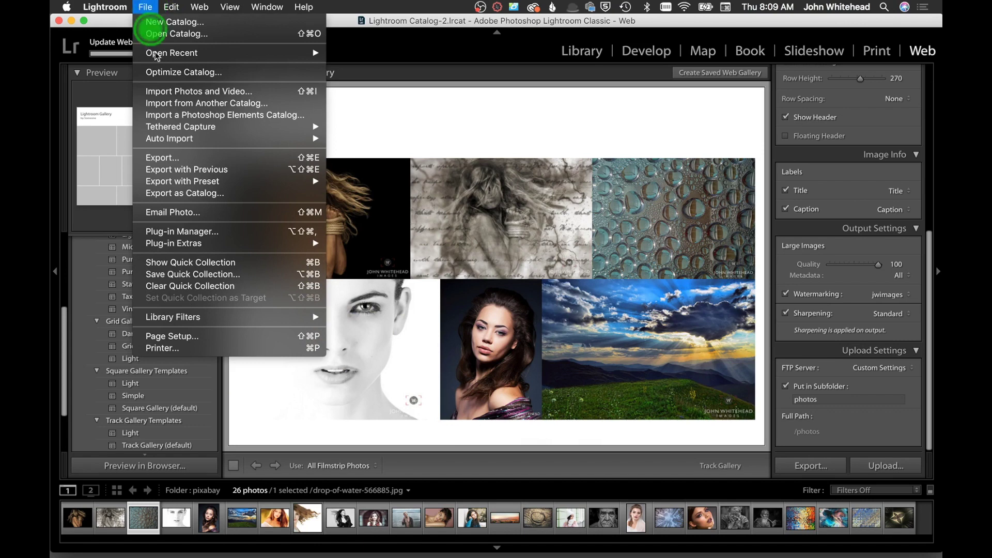
{"action": "left_click", "coordinate": [180, 158]}
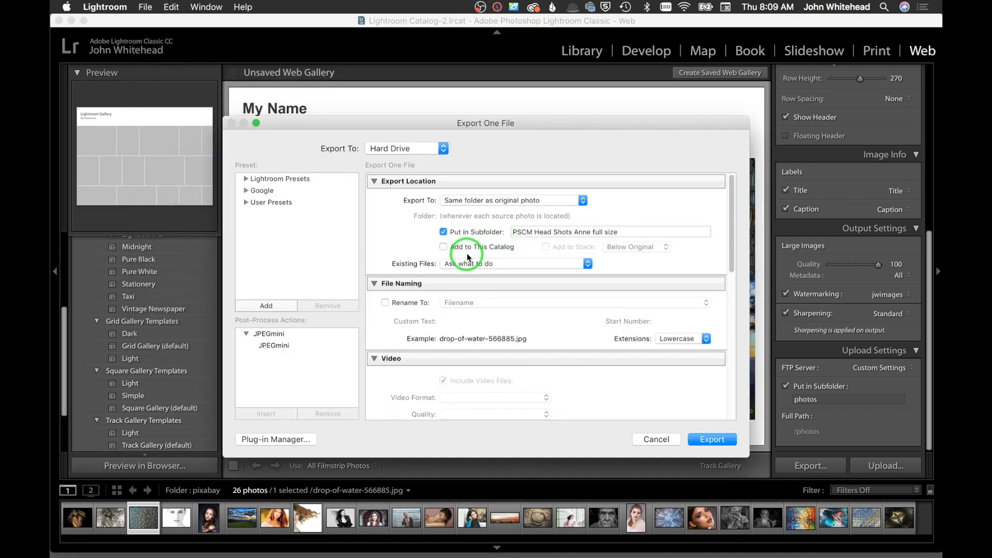
{"action": "scroll", "coordinate": [534, 296], "scroll_direction": "down", "scroll_amount": 10}
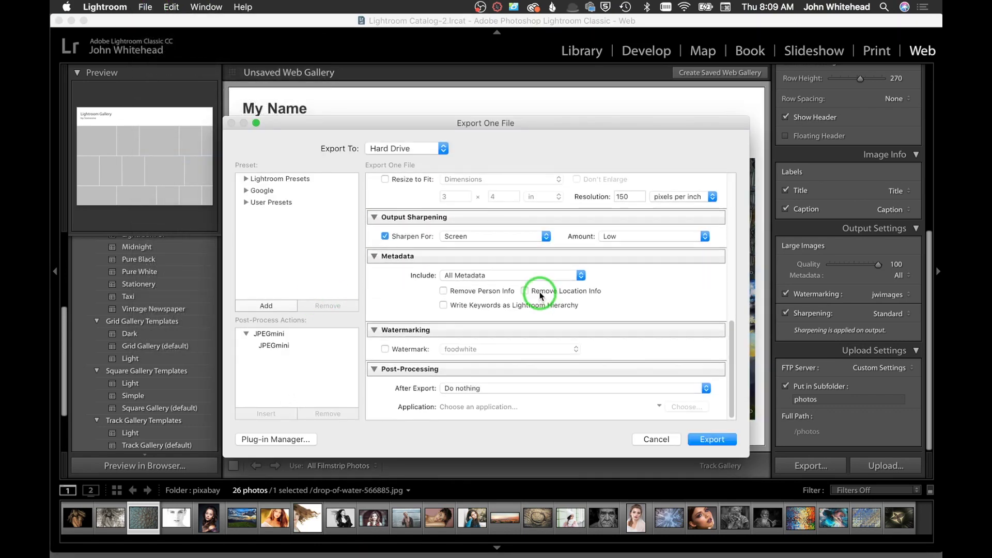
{"action": "left_click", "coordinate": [386, 350]}
{"action": "left_click", "coordinate": [532, 347]}
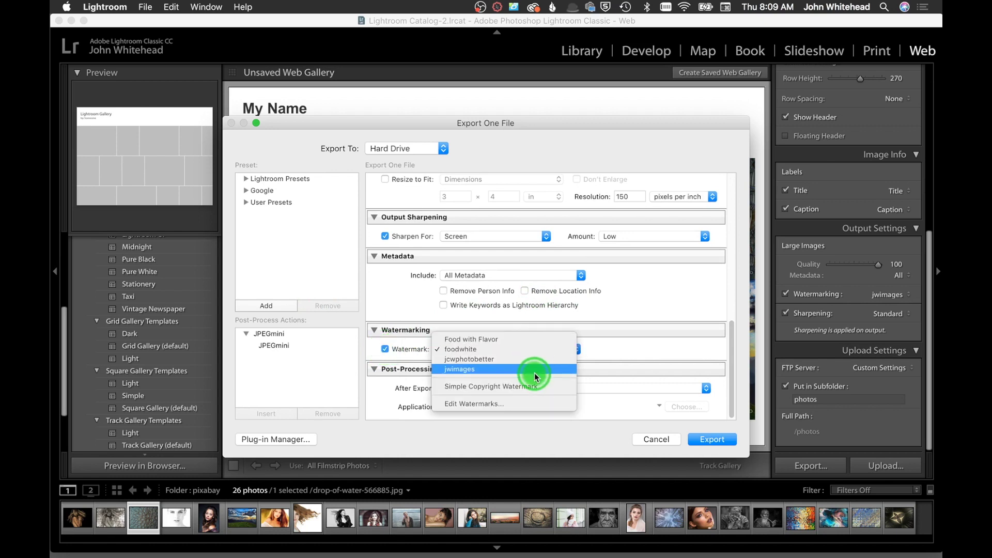
{"action": "left_click", "coordinate": [534, 370]}
{"action": "left_click", "coordinate": [568, 349]}
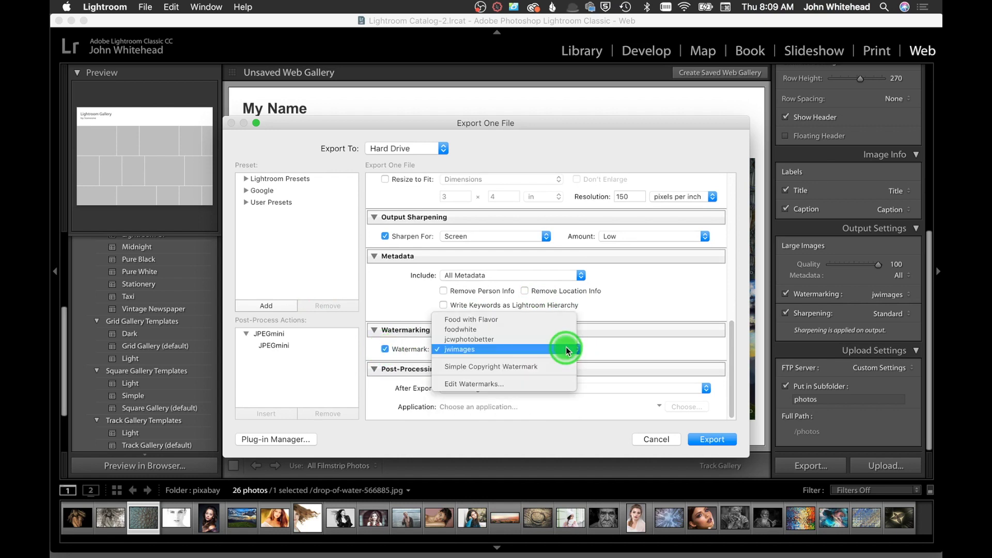
{"action": "left_click", "coordinate": [566, 384]}
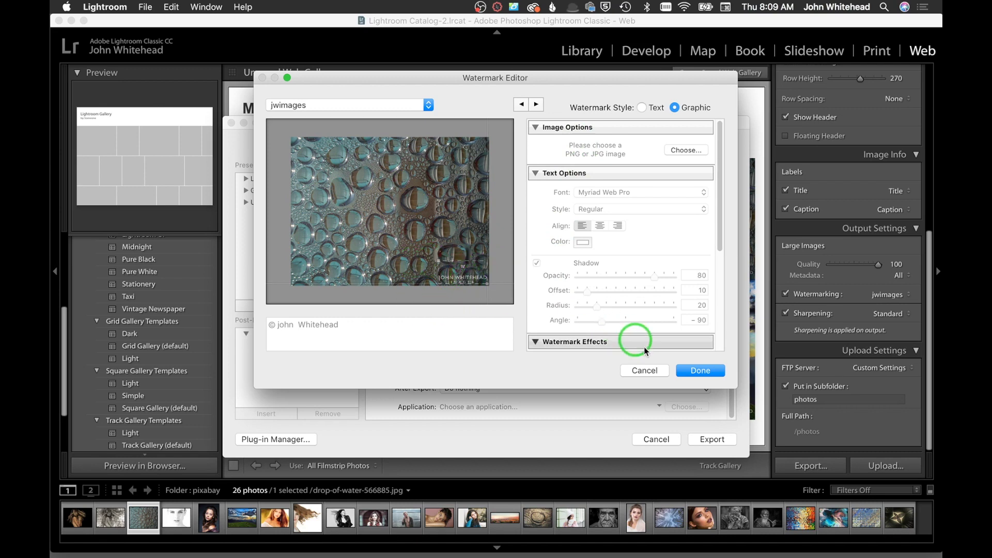
{"action": "left_click", "coordinate": [646, 370]}
{"action": "left_click", "coordinate": [665, 440]}
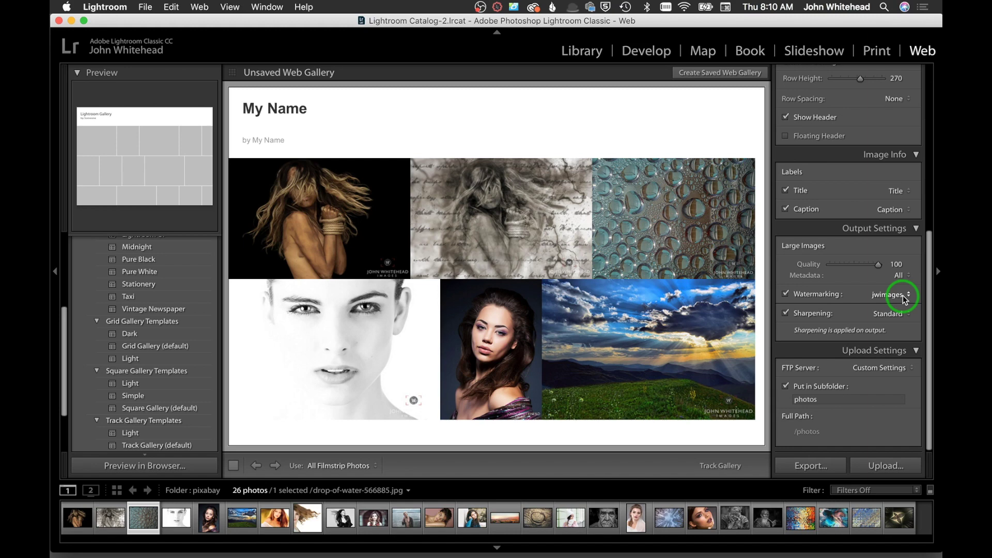
- Turn off watermarking for the gallery's large images
{"action": "left_click", "coordinate": [904, 296]}
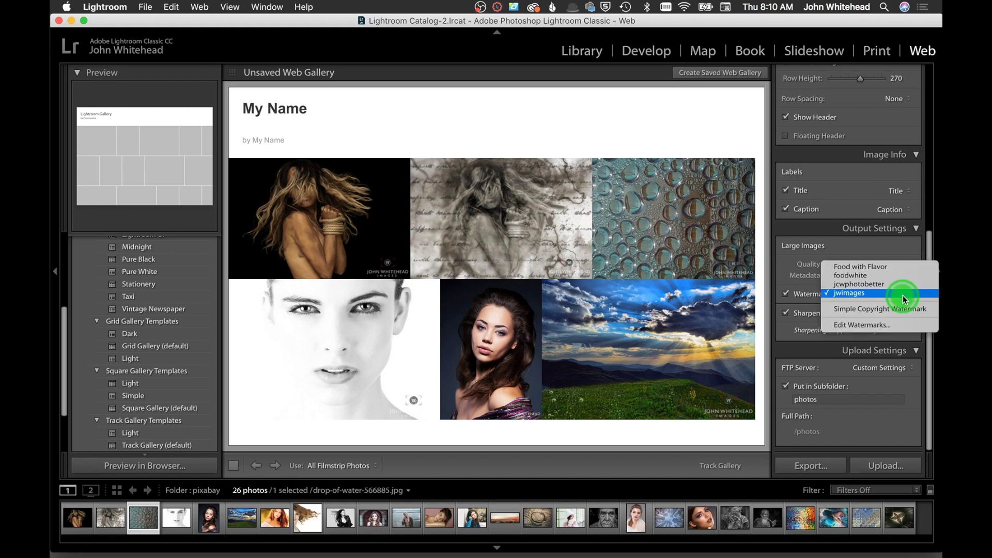
{"action": "left_click", "coordinate": [903, 295]}
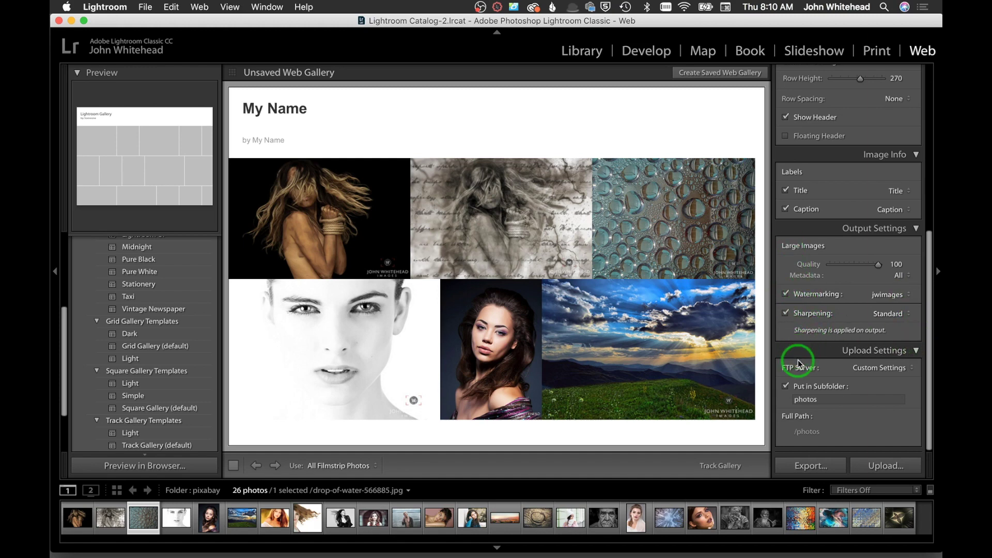
{"action": "left_click", "coordinate": [785, 293]}
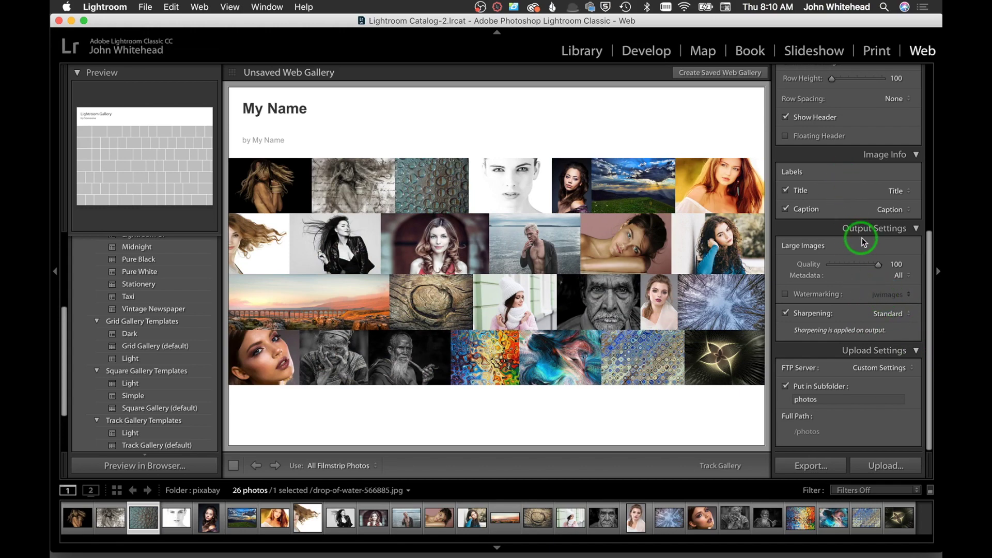
- Set the gallery's row height to 195
{"action": "scroll", "coordinate": [864, 240], "scroll_direction": "up", "scroll_amount": 2}
{"action": "left_click_drag", "start_coordinate": [832, 139], "coordinate": [848, 141]}
{"action": "scroll", "coordinate": [868, 257], "scroll_direction": "down", "scroll_amount": 3}
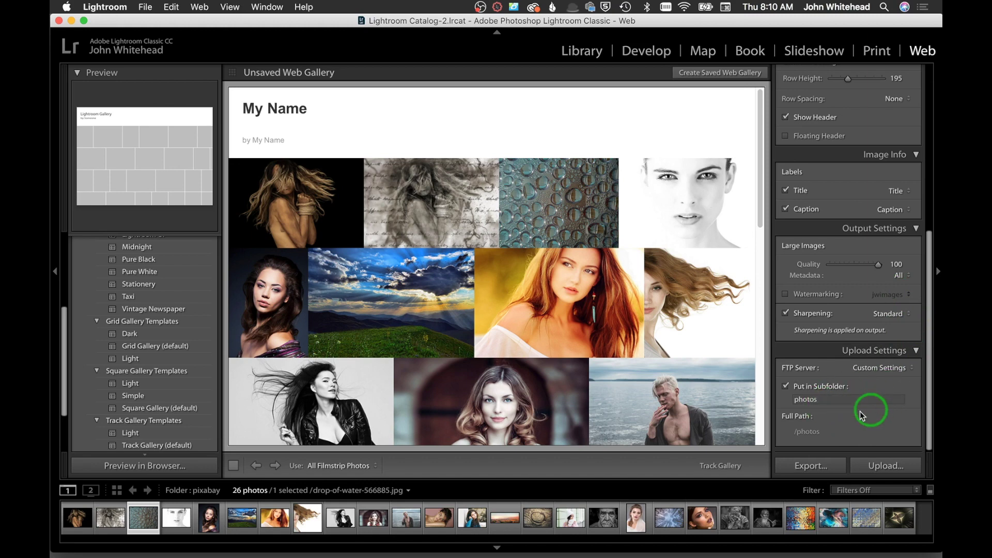
- Name the upload subfolder "My Name" in the gallery's upload settings
{"action": "left_click", "coordinate": [818, 402]}
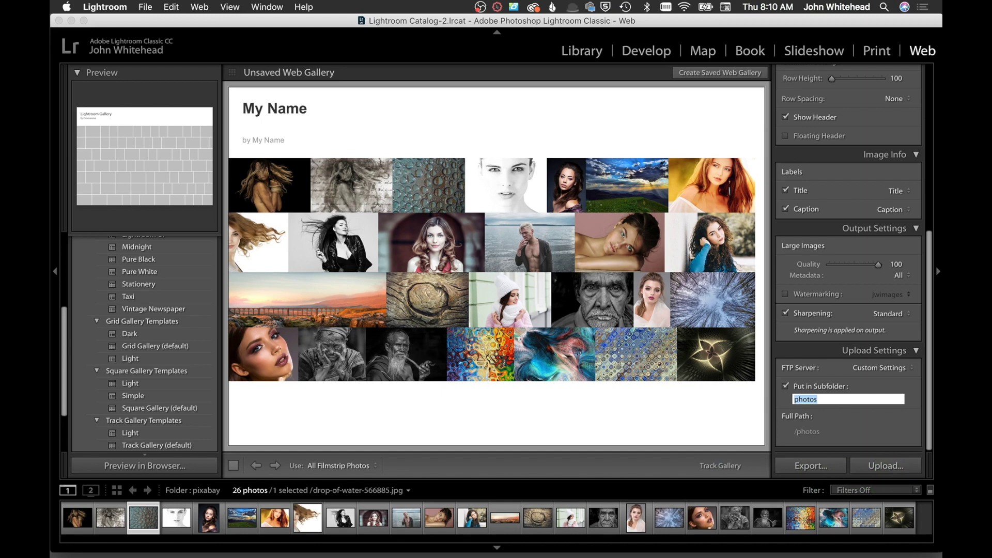
{"action": "key", "text": "shift"}
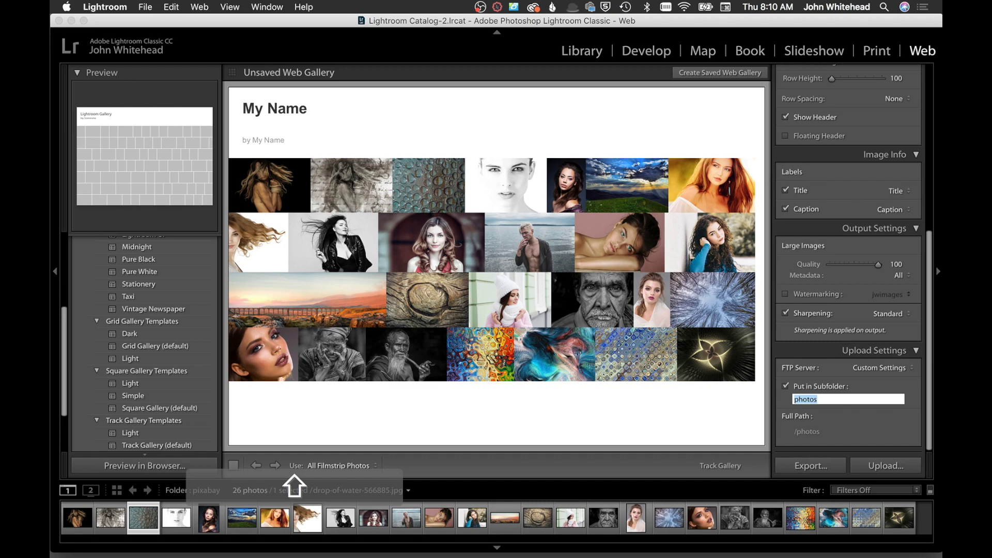
{"action": "type", "text": "My Name"}
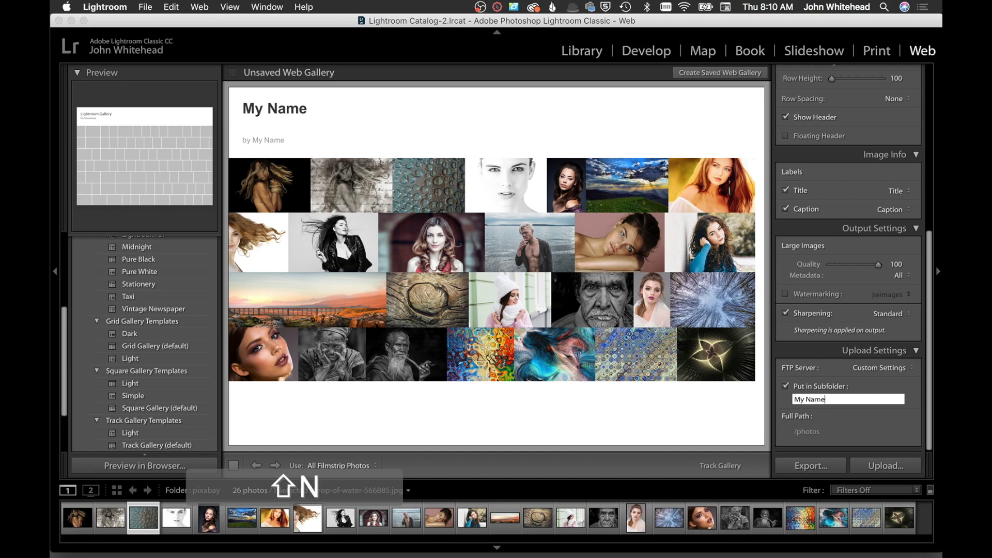
{"action": "left_click", "coordinate": [842, 441]}
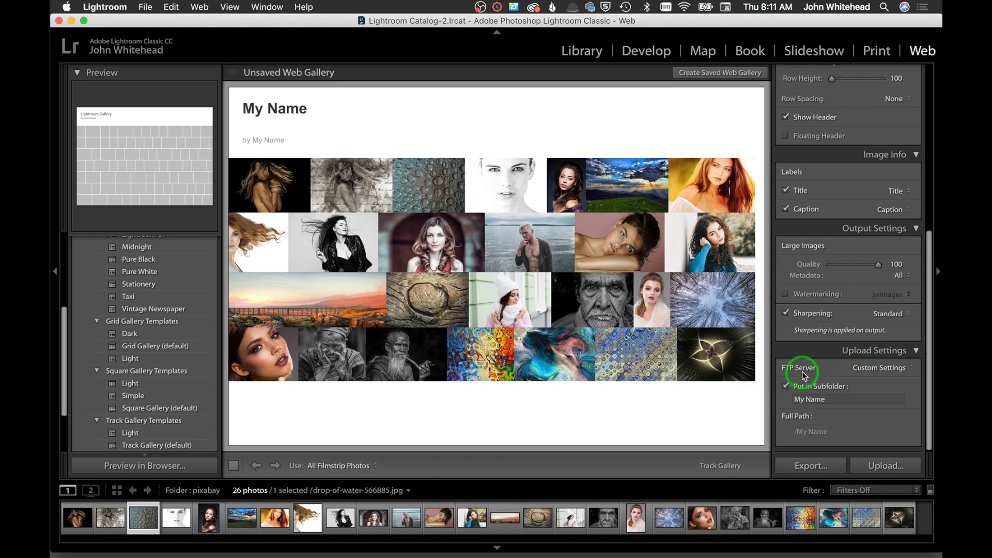
- Export the web gallery to the Pictures folder under the name "My Name"
{"action": "left_click", "coordinate": [812, 467]}
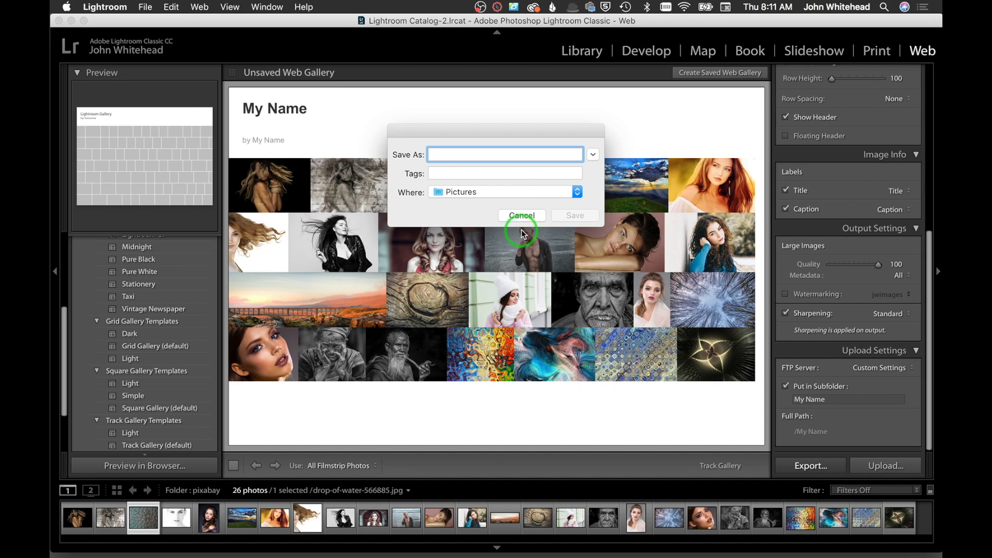
{"action": "type", "text": "My"}
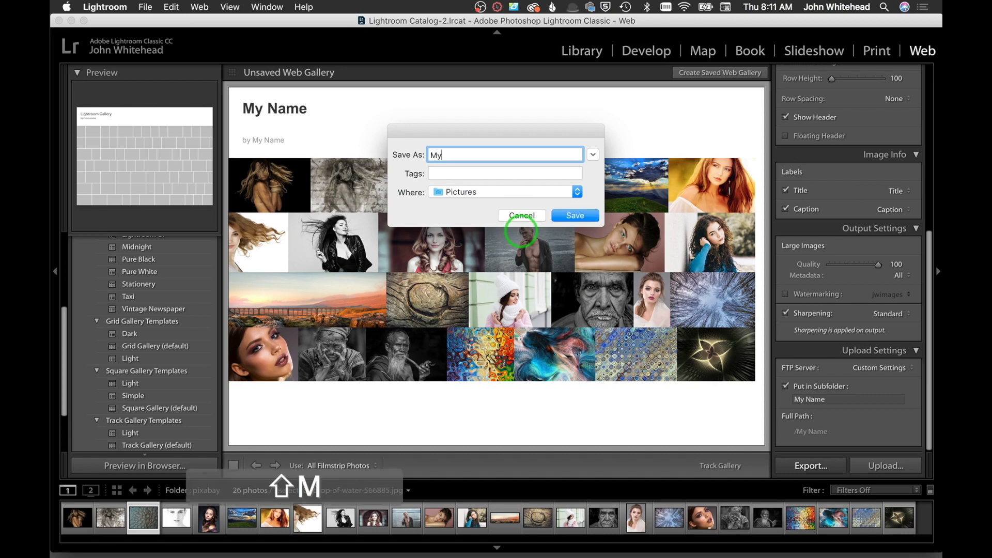
{"action": "type", "text": " Name"}
{"action": "left_click", "coordinate": [575, 216]}
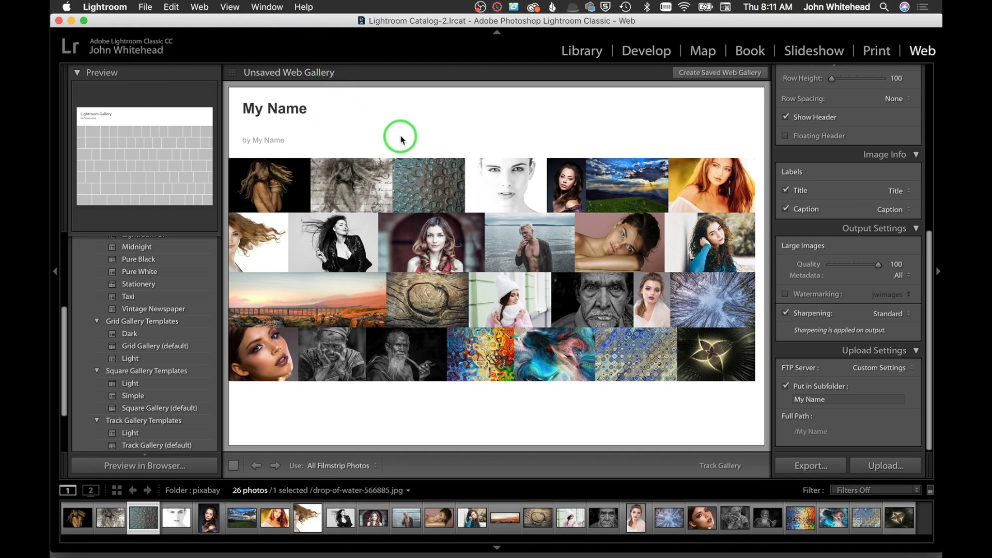
- Switch to Finder, find the exported "My Name" folder in Pictures, and open its index.html in the browser
{"action": "left_click", "coordinate": [69, 62]}
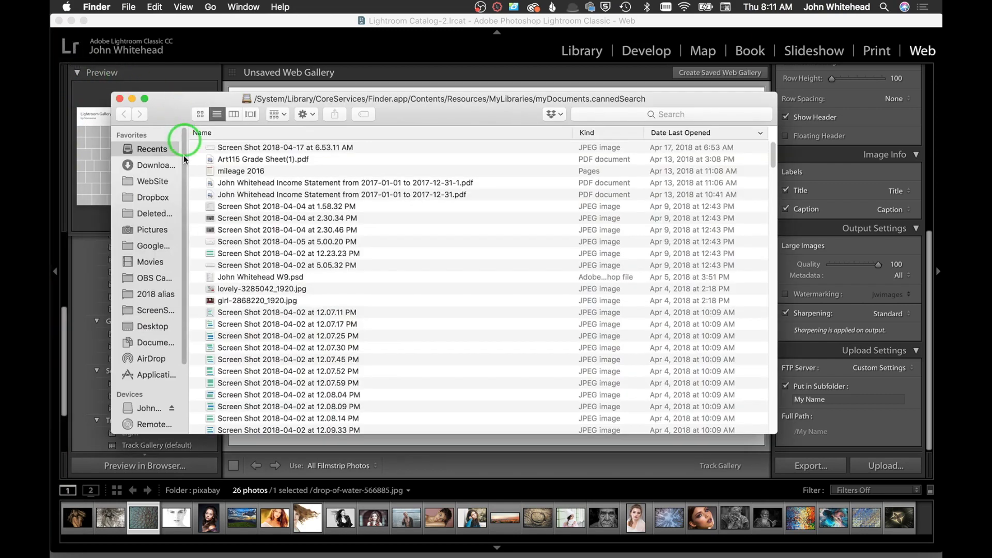
{"action": "left_click", "coordinate": [152, 229]}
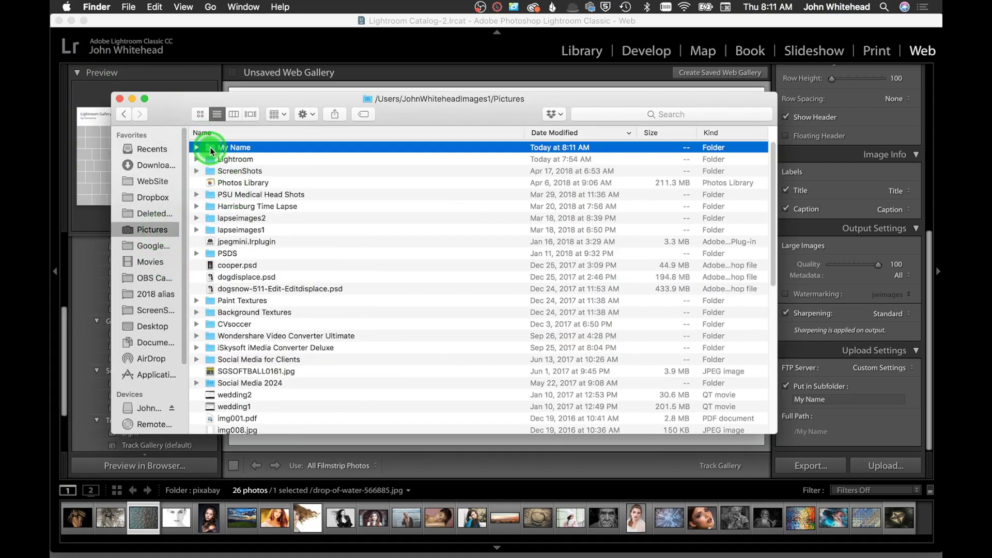
{"action": "double_click", "coordinate": [207, 148]}
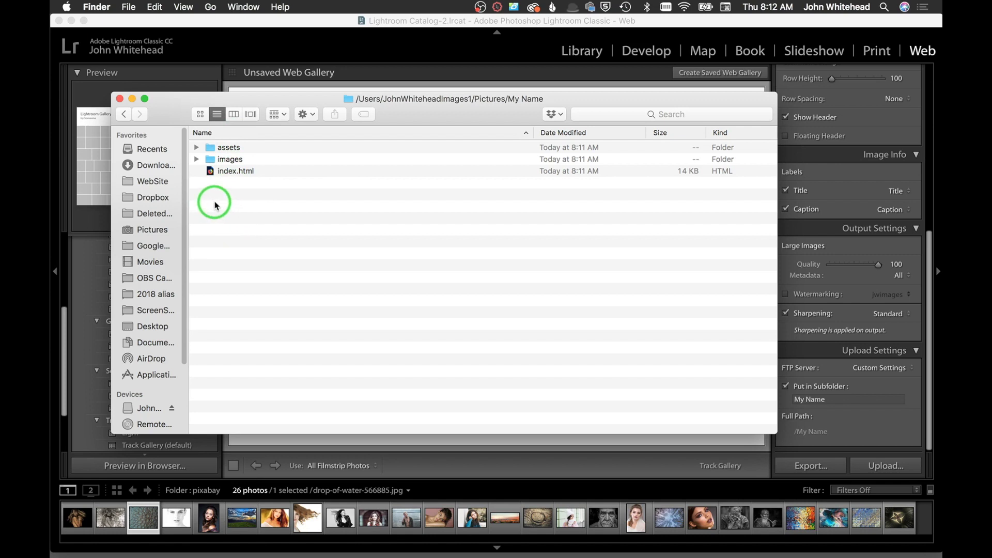
{"action": "double_click", "coordinate": [210, 173]}
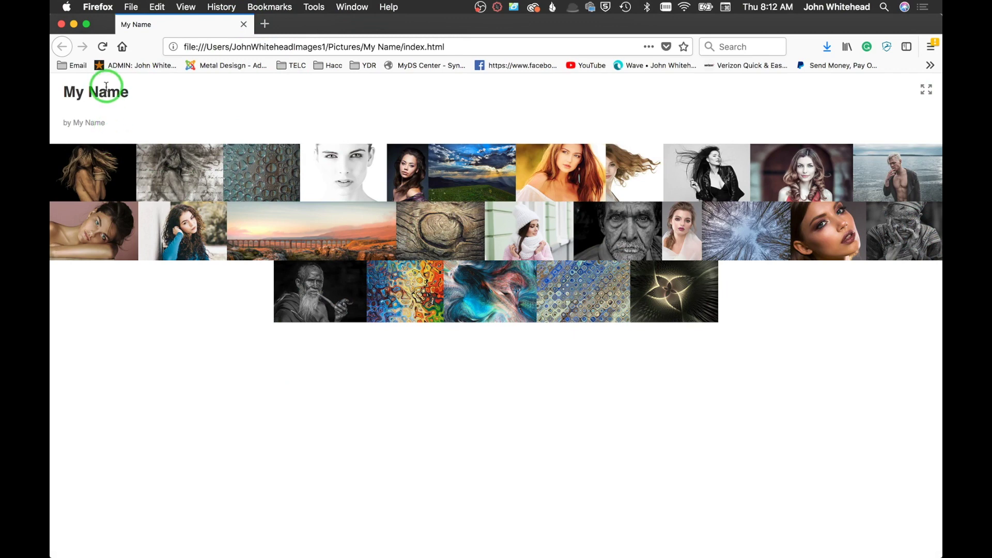
- Open the first photo of the exported gallery at full size and page forward through to the ninth image
{"action": "left_click", "coordinate": [105, 180]}
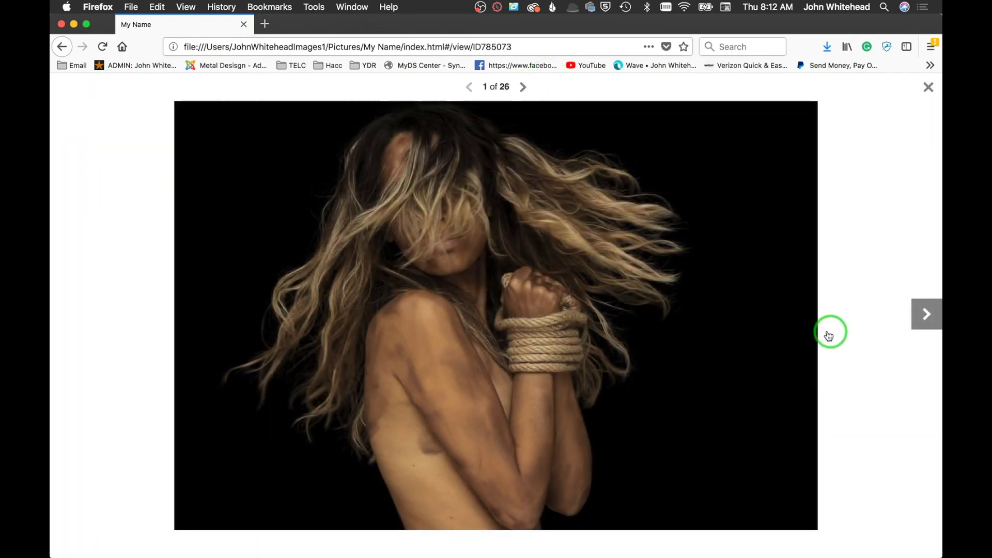
{"action": "left_click", "coordinate": [920, 314]}
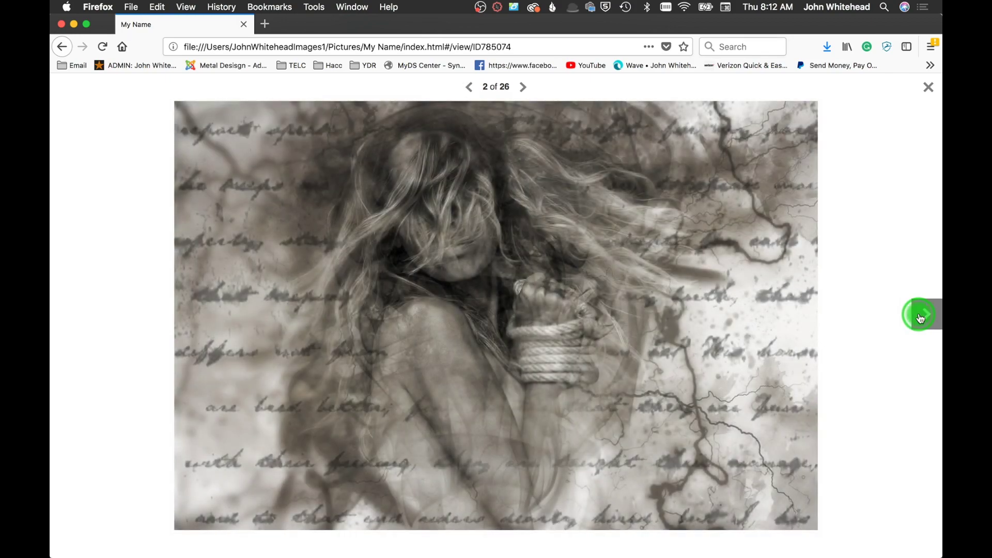
{"action": "left_click", "coordinate": [921, 316]}
{"action": "left_click", "coordinate": [921, 316]}
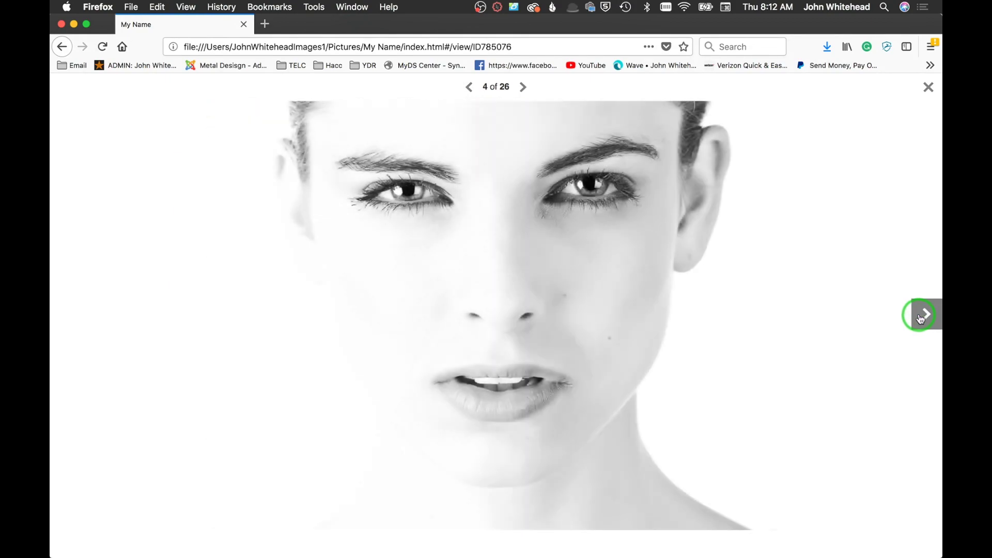
{"action": "left_click", "coordinate": [921, 317]}
{"action": "left_click", "coordinate": [921, 318]}
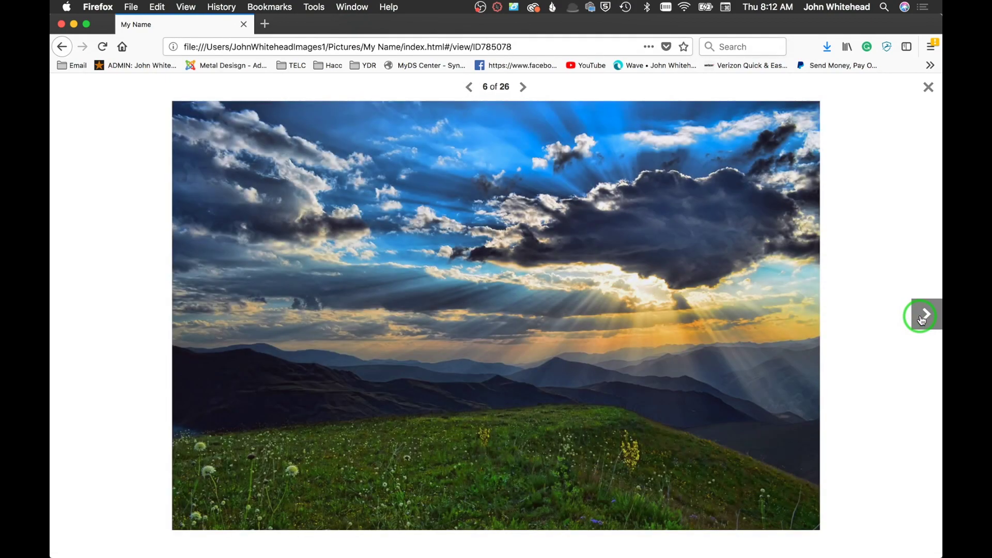
{"action": "left_click", "coordinate": [921, 318]}
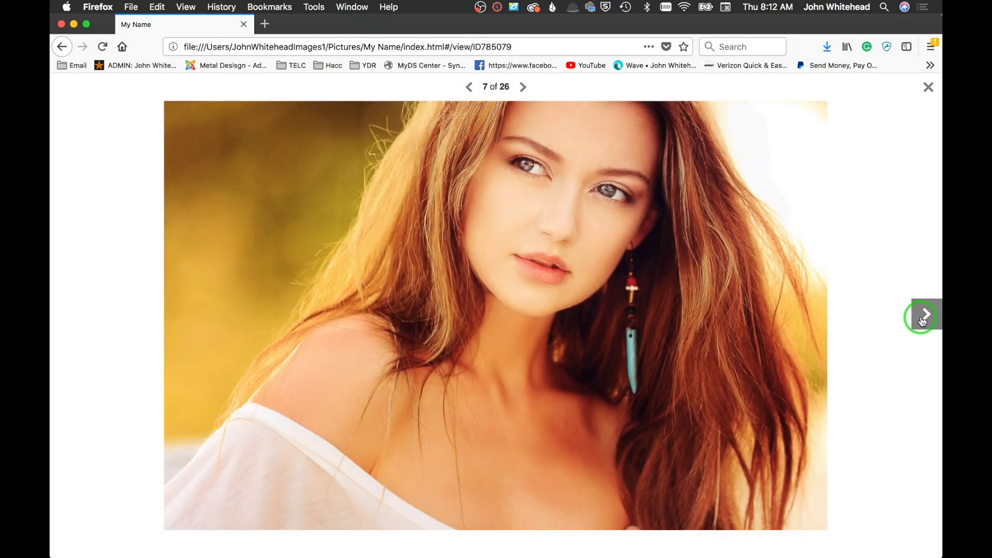
{"action": "left_click", "coordinate": [922, 319]}
{"action": "left_click", "coordinate": [922, 319]}
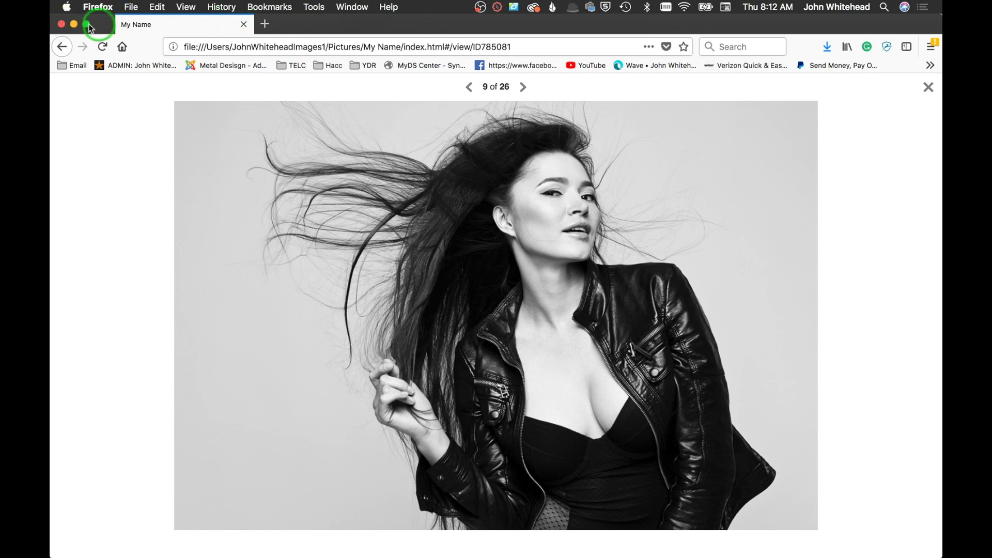
- Minimize the browser window and return to the web gallery in Lightroom
{"action": "left_click", "coordinate": [74, 24]}
{"action": "left_click", "coordinate": [559, 467]}
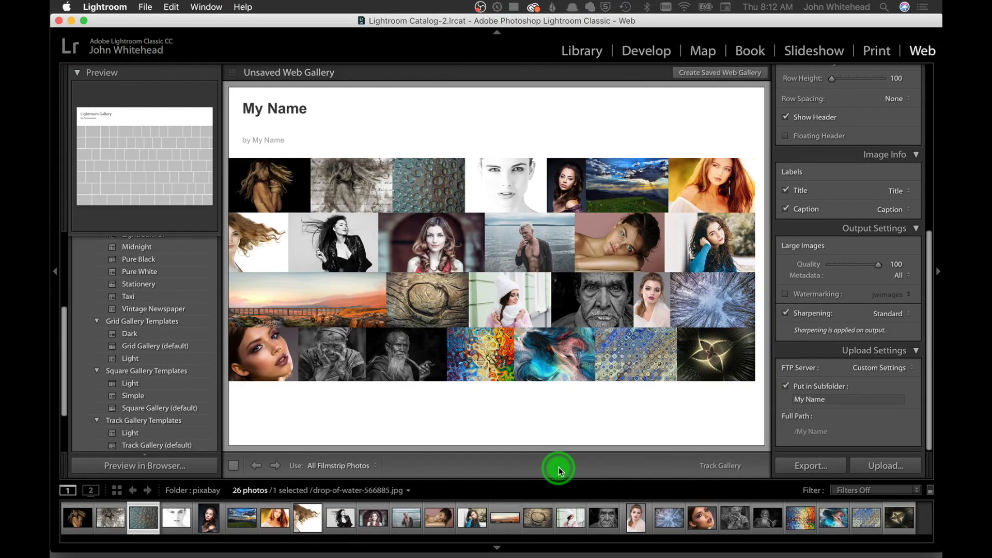
{"action": "left_click", "coordinate": [422, 333]}
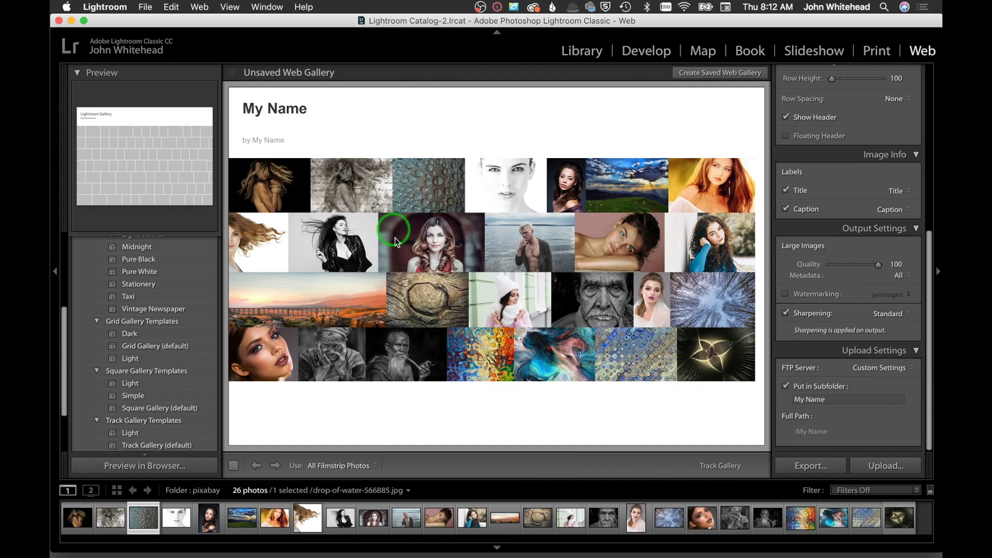